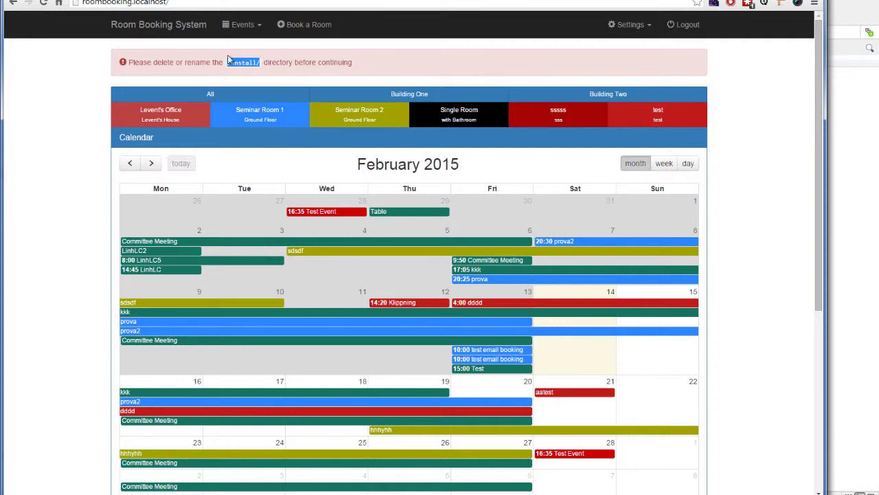
Show rooms from all buildings, including AV Suite, Café, Conference Room and Lecture Theatre.
left_click(253, 76)
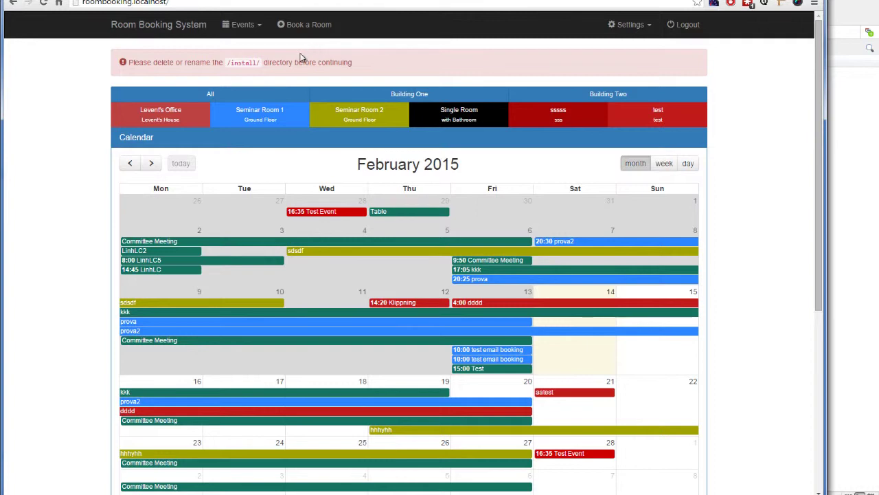
left_click(242, 98)
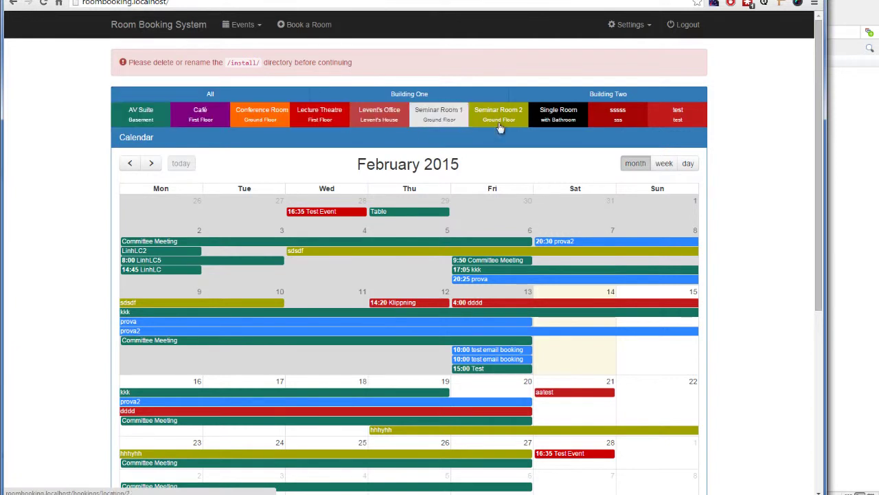
left_click(197, 94)
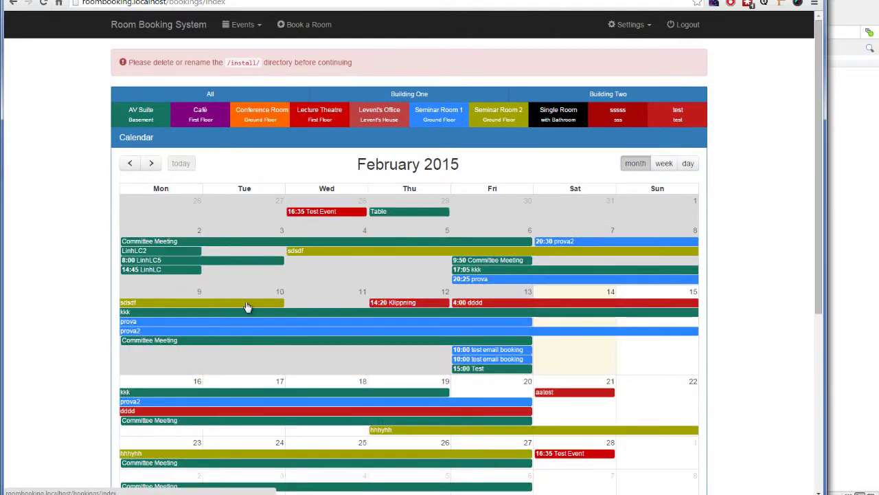
left_click(257, 124)
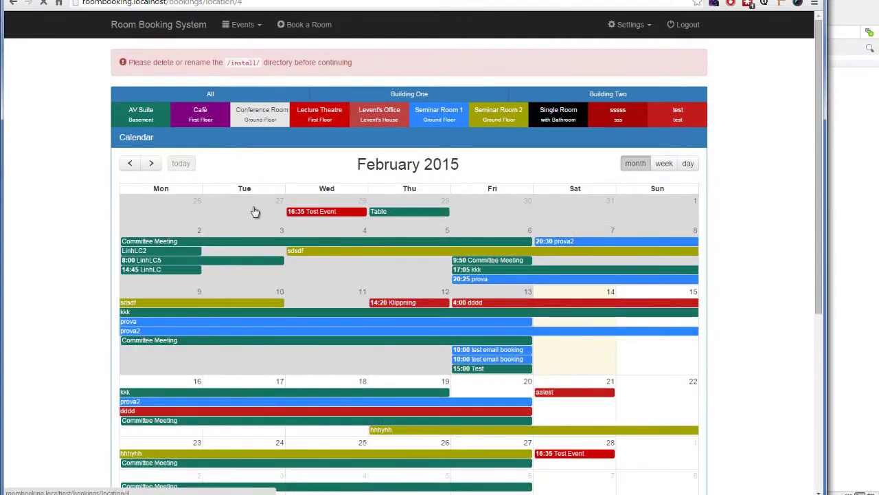
left_click(206, 120)
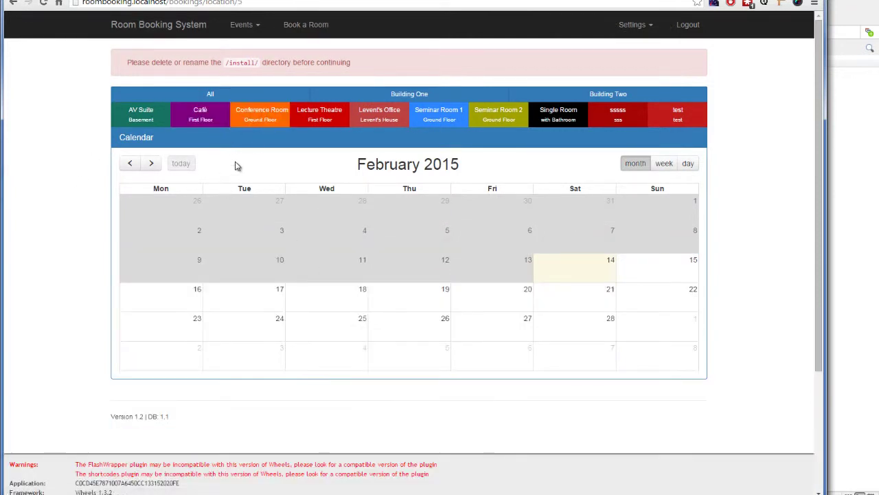
left_click(383, 120)
left_click(332, 121)
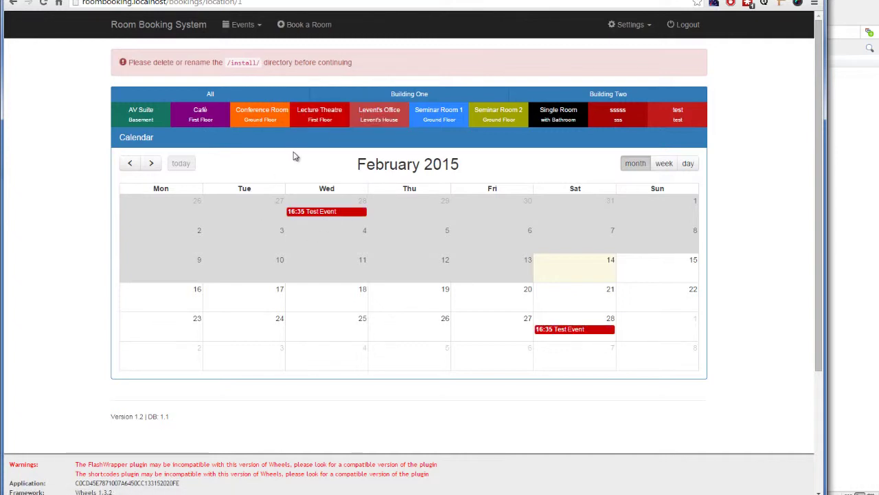
left_click(372, 95)
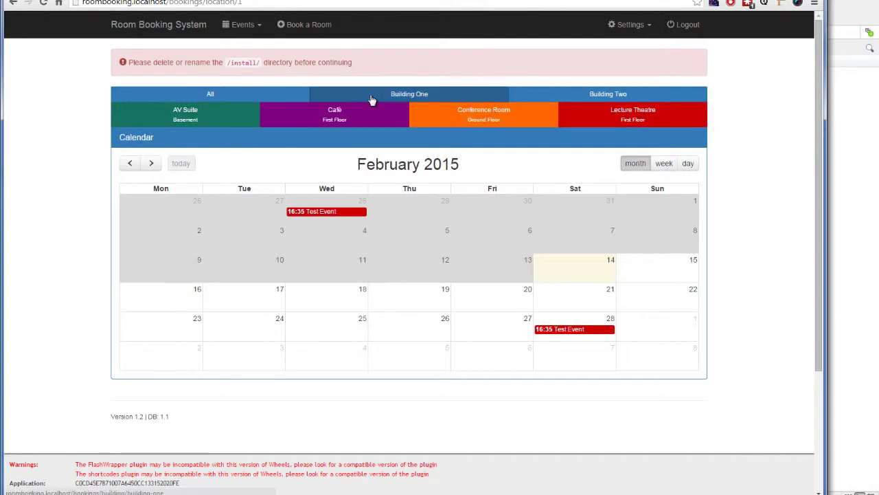
left_click(557, 98)
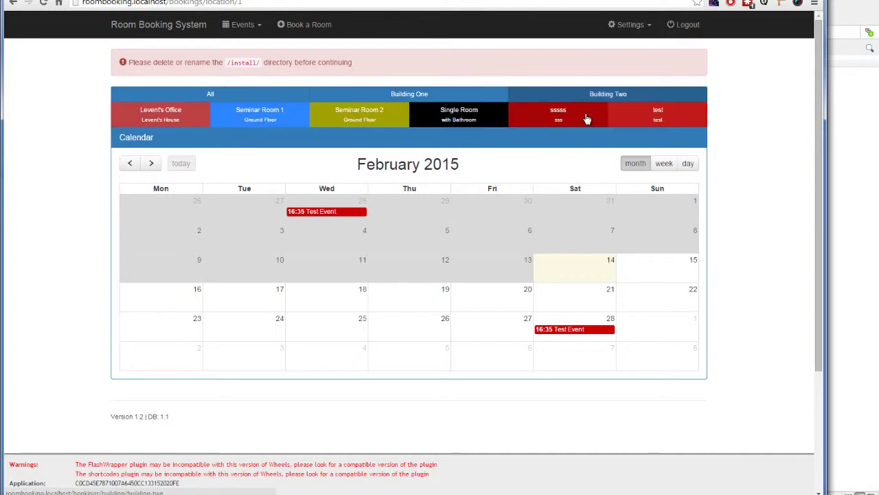
left_click(387, 95)
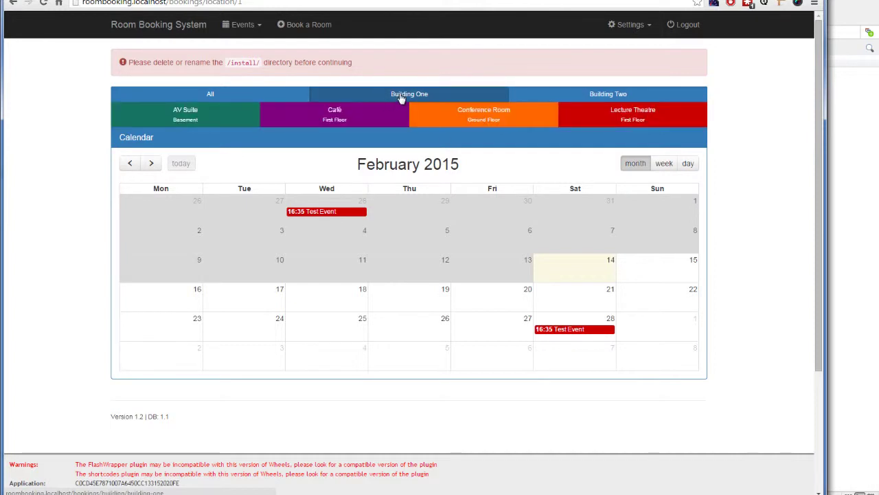
left_click(402, 96)
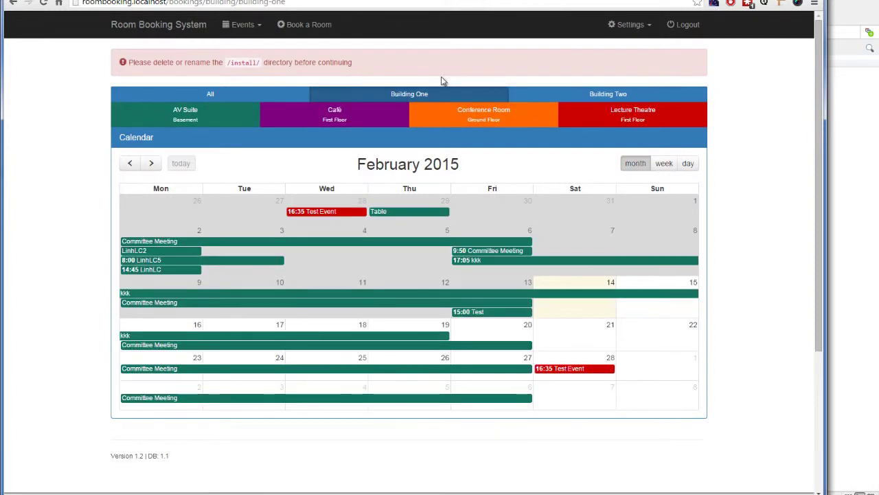
left_click(566, 91)
left_click(570, 99)
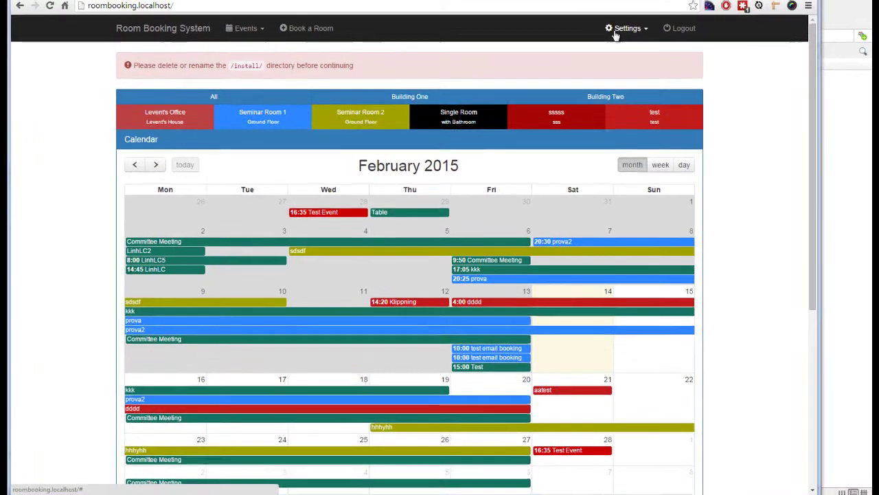
Start a new custom field from the Custom Fields settings page.
left_click(616, 31)
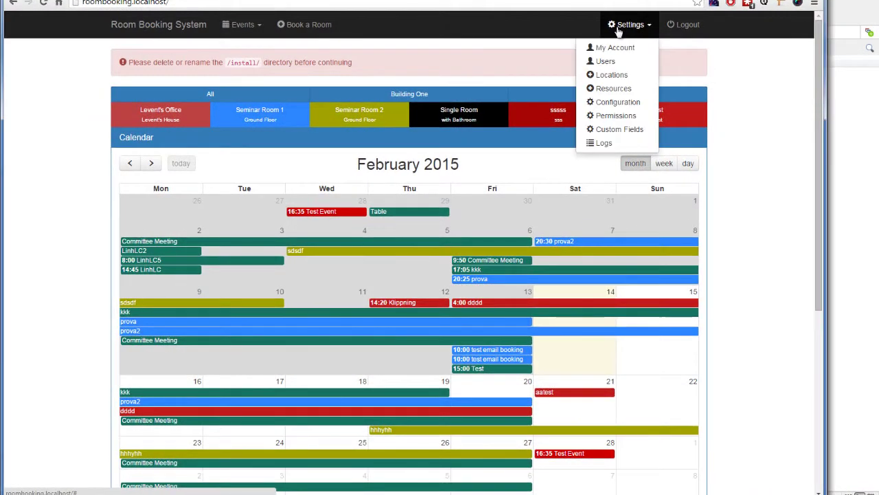
left_click(638, 132)
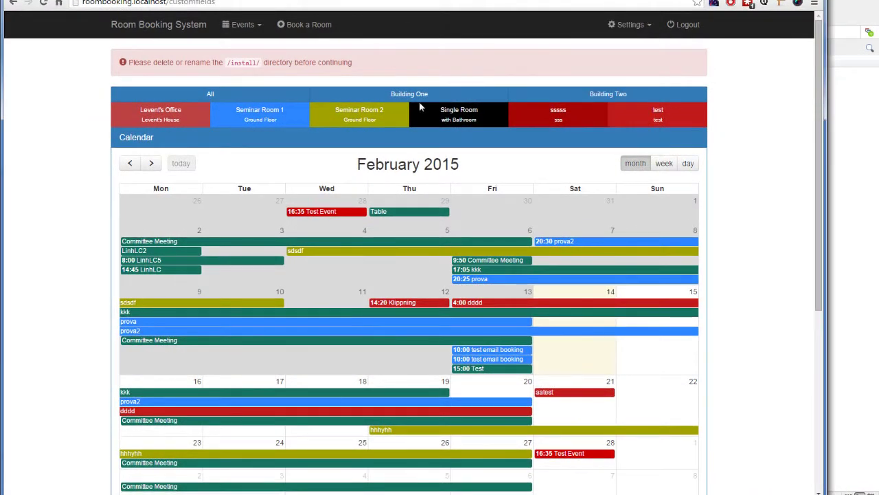
scroll(287, 183, "down", 3)
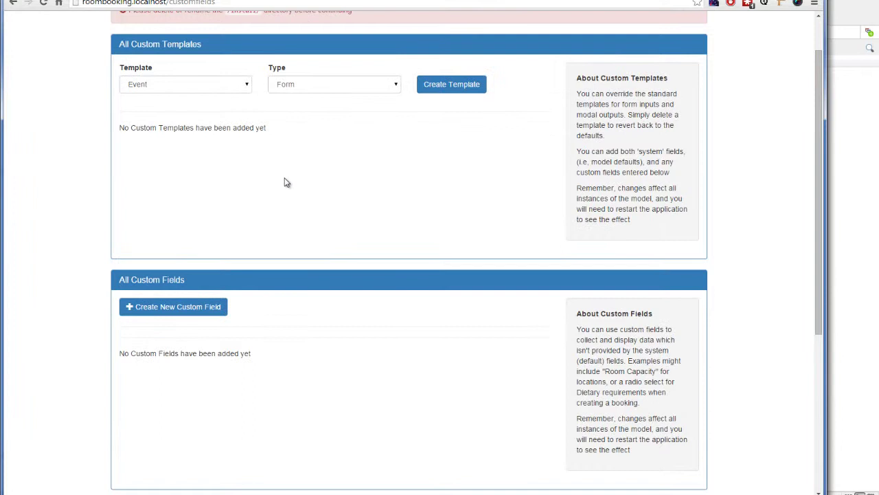
left_click(220, 310)
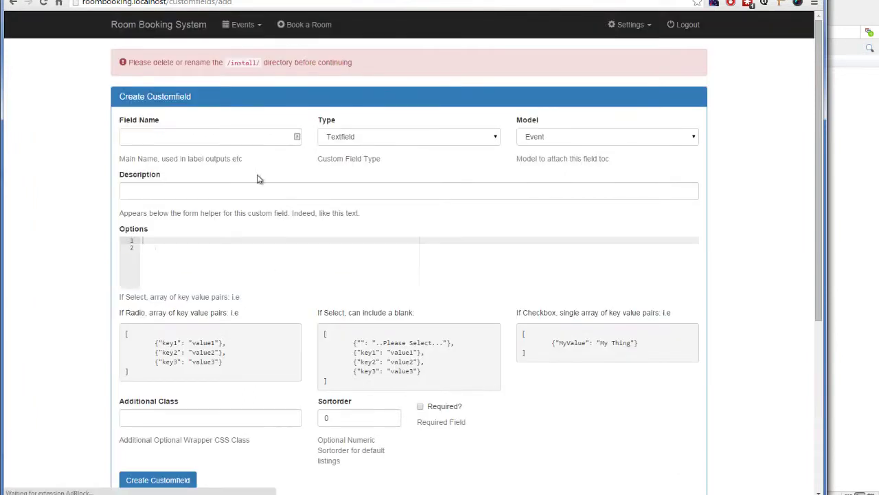
Define a required Location textfield named Capacity, described 'Room Capacity', and save it.
left_click(583, 142)
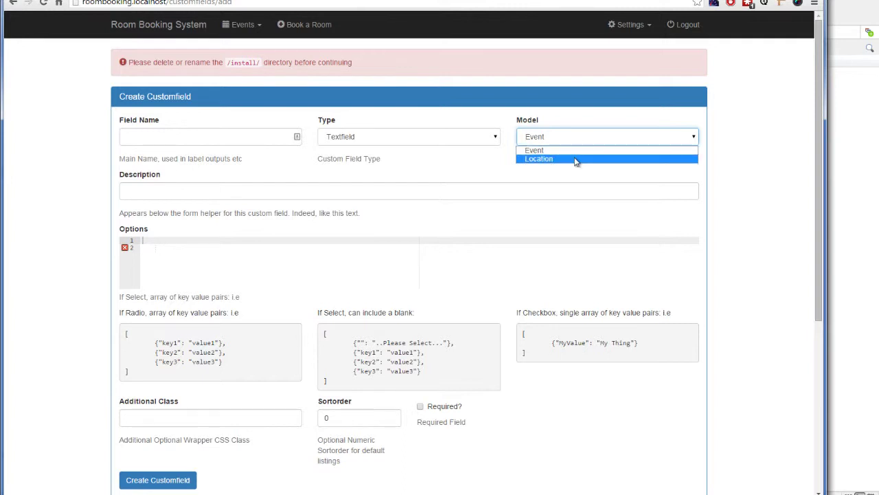
left_click(575, 160)
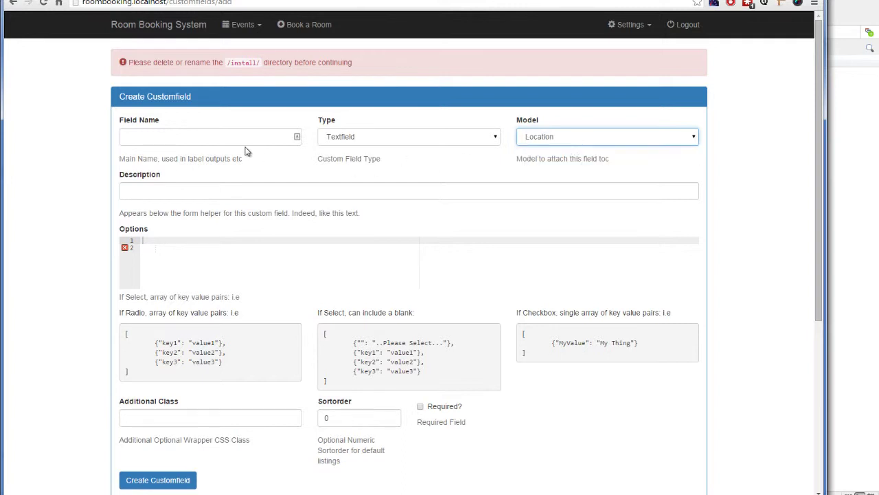
left_click(245, 137)
left_click(241, 151)
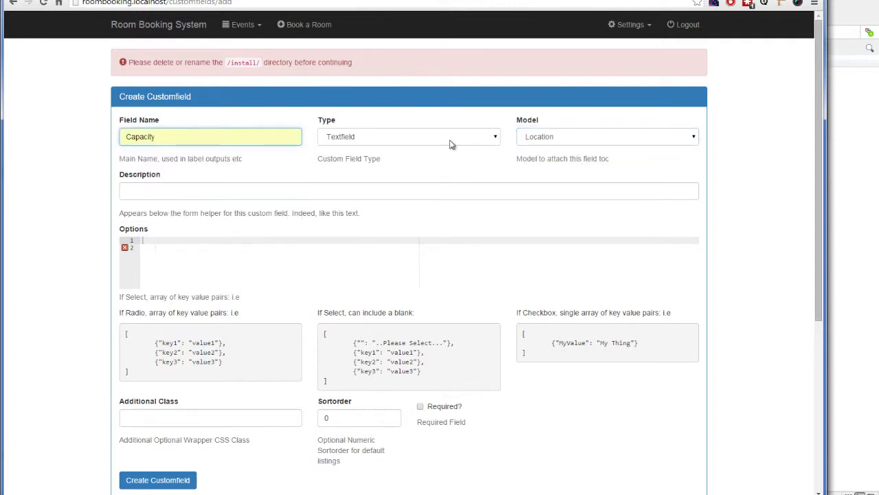
left_click(452, 144)
left_click(451, 151)
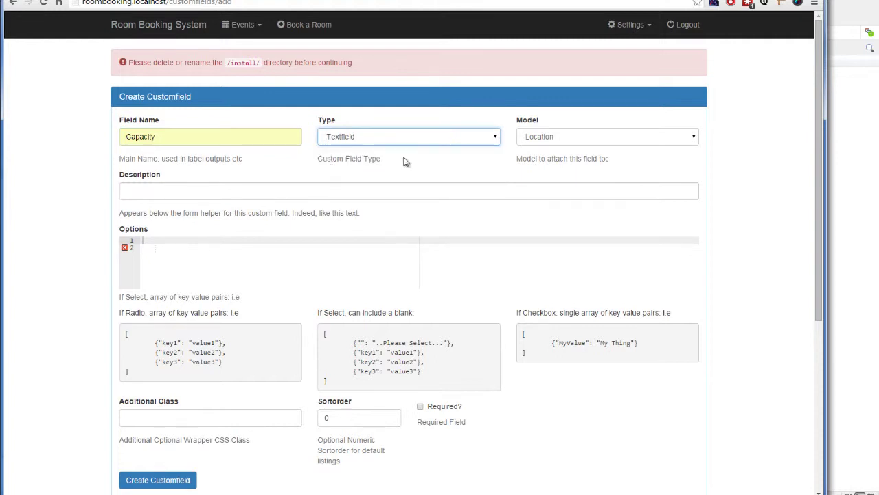
left_click(213, 190)
left_click(213, 207)
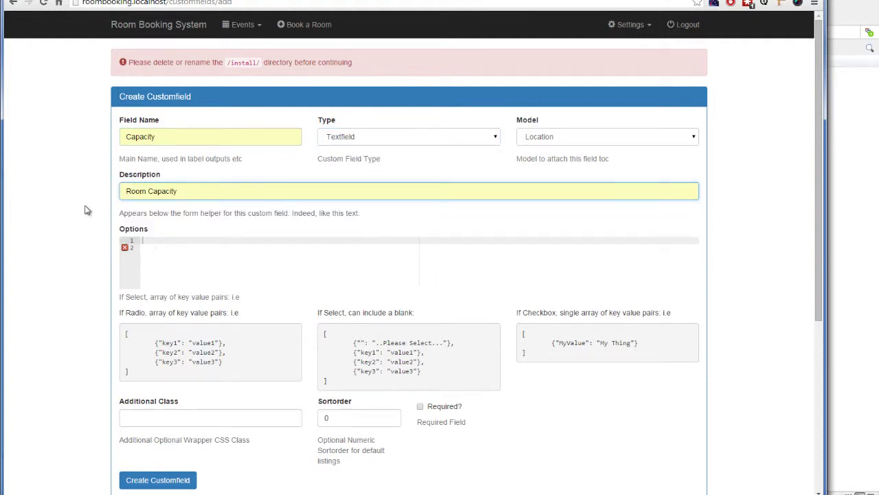
scroll(86, 210, "down", 2)
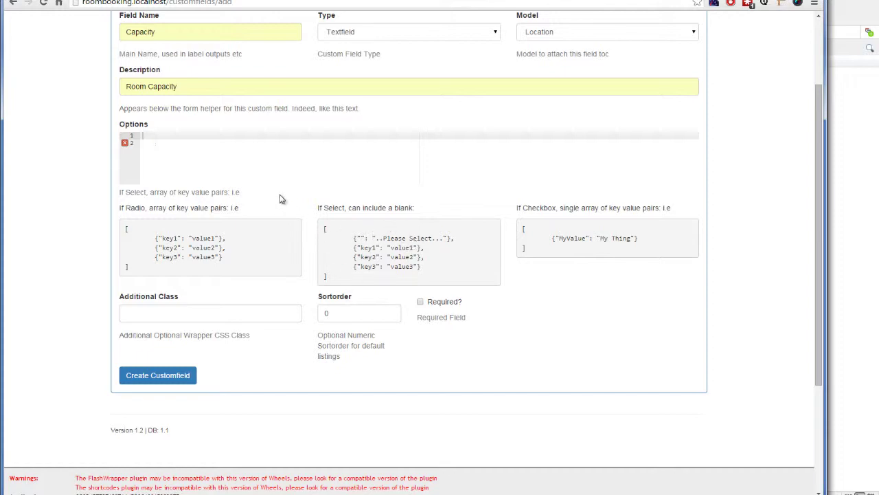
left_click(420, 301)
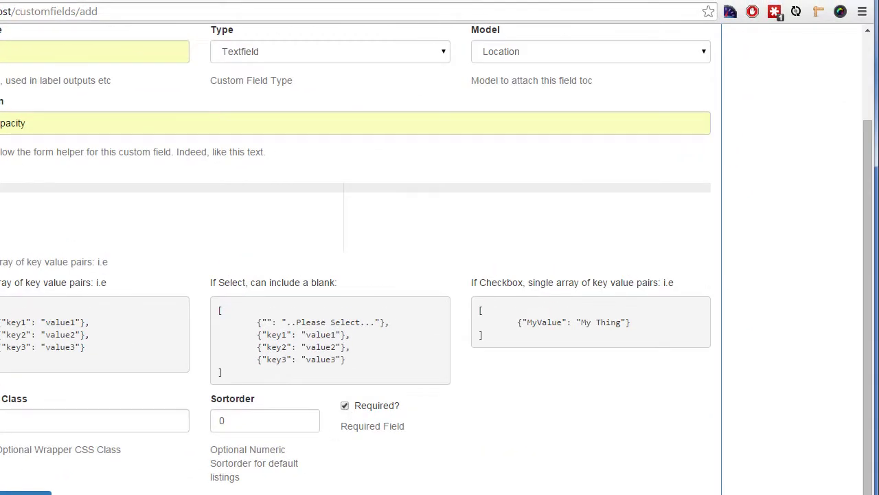
left_click(27, 493)
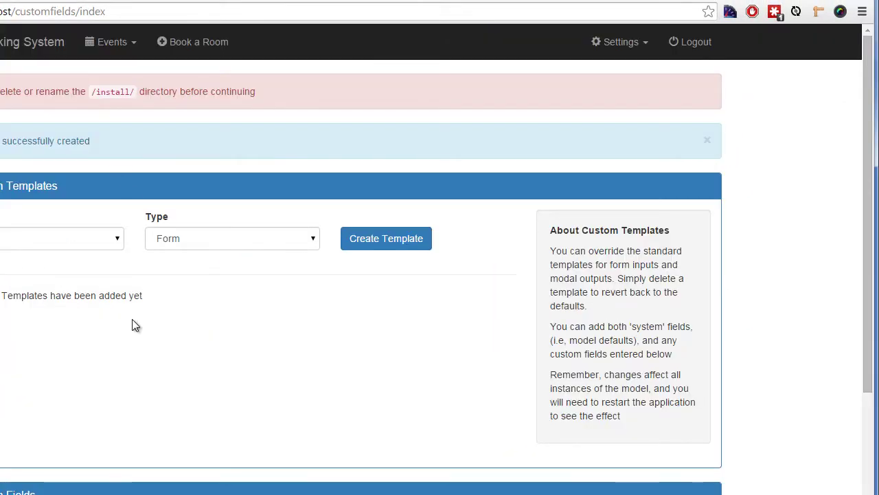
Go to the locations list and reload the application in design mode.
left_click(133, 49)
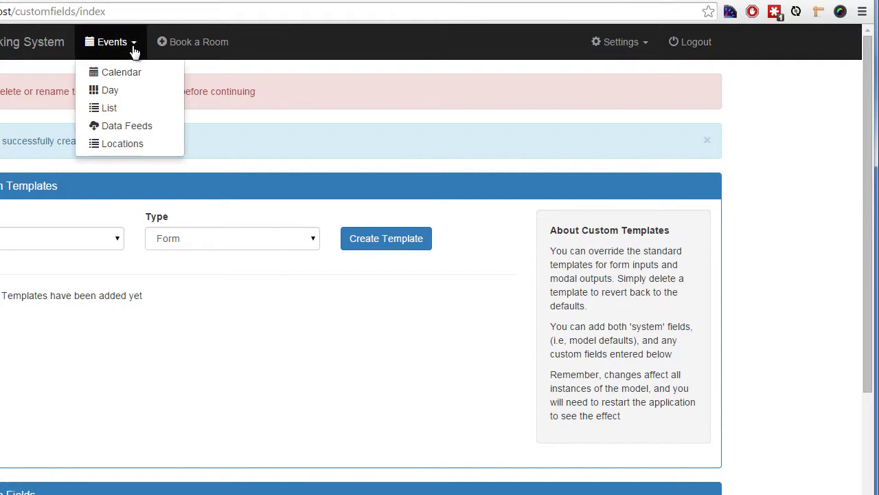
left_click(614, 42)
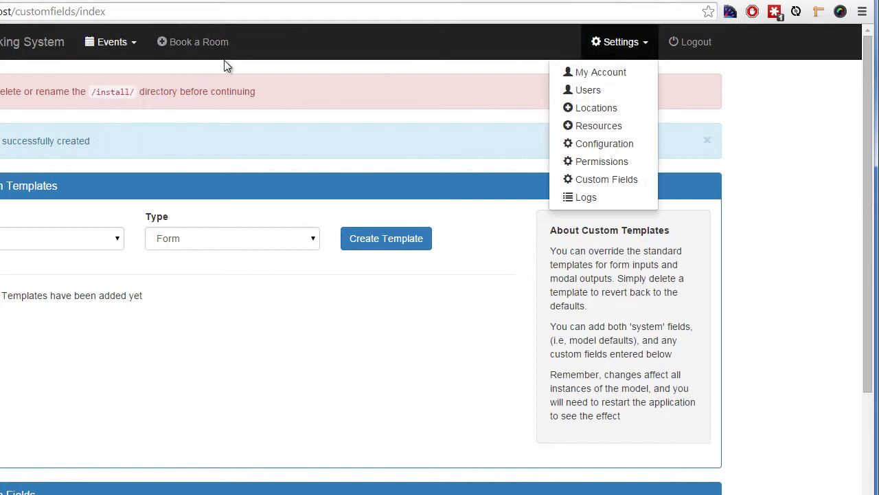
left_click(593, 110)
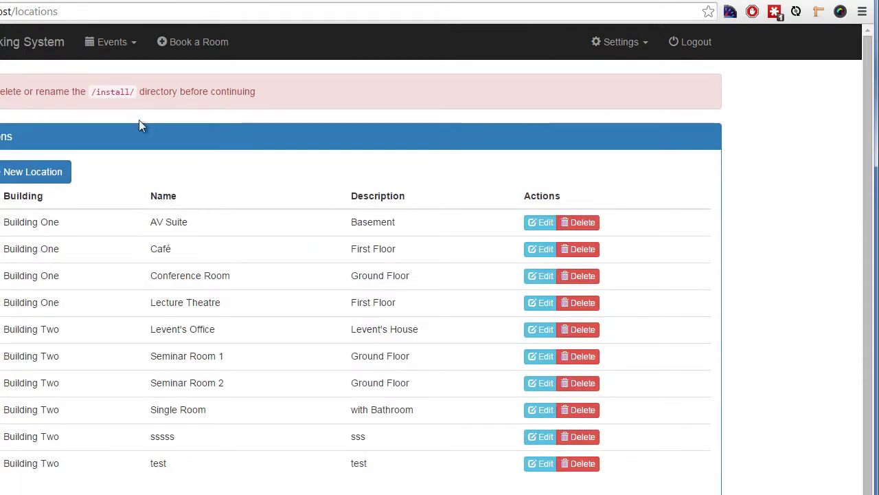
type("?")
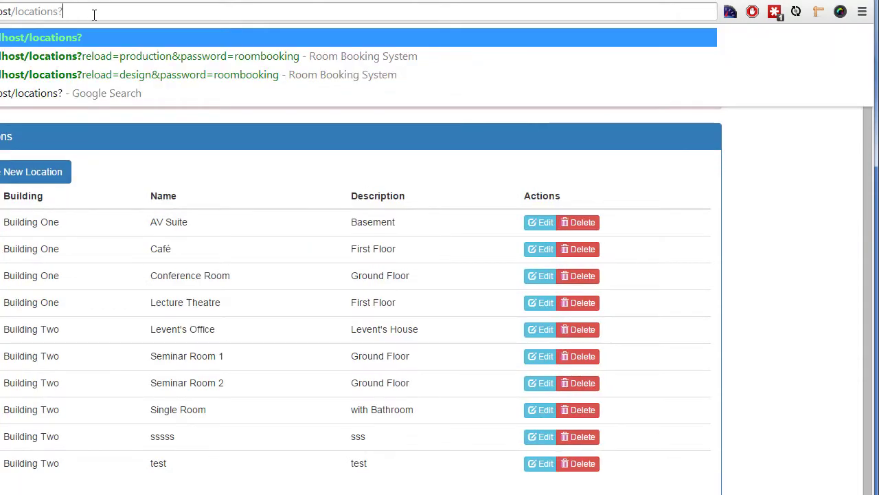
key("Down")
key("Down")
key("Return")
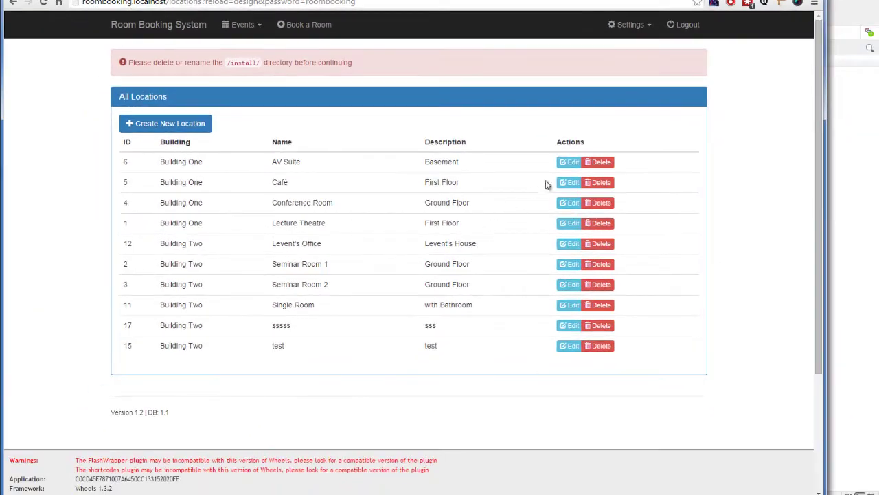
Submit AV Suite's edit form with Capacity empty to trigger the required-value error.
left_click(572, 163)
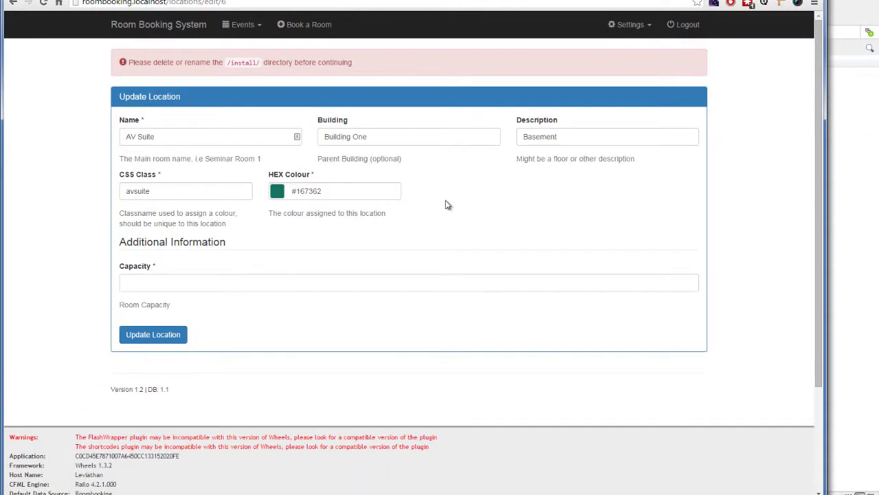
left_click(145, 284)
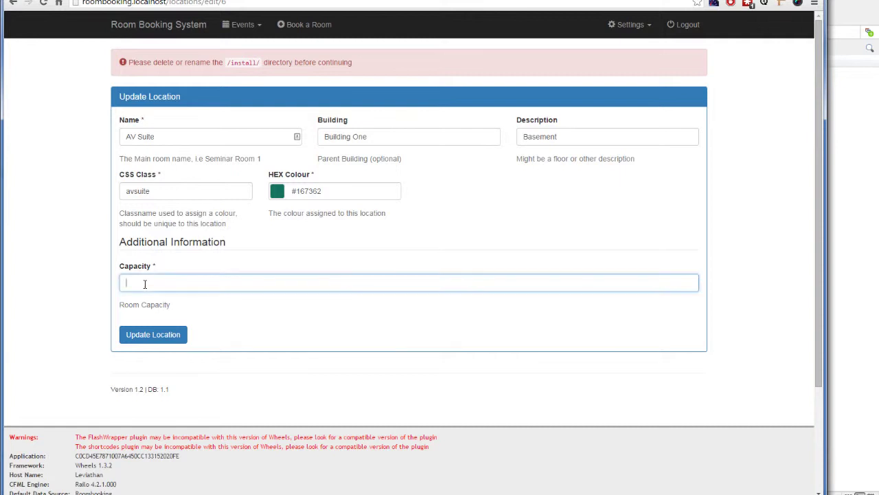
left_click(165, 335)
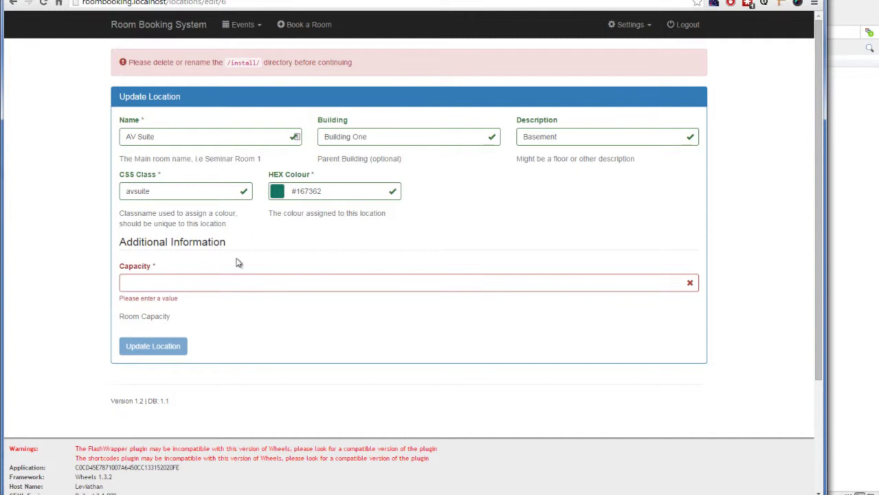
left_click(631, 24)
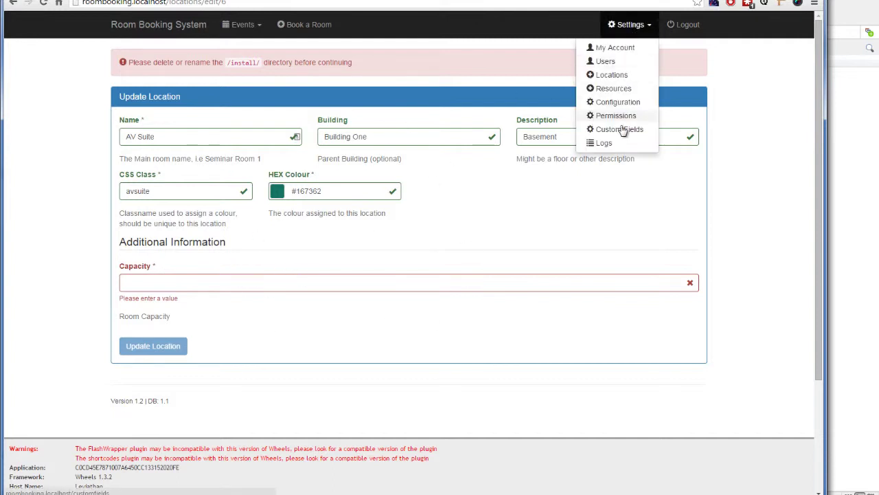
Start a new Location form template on the custom fields page.
left_click(623, 130)
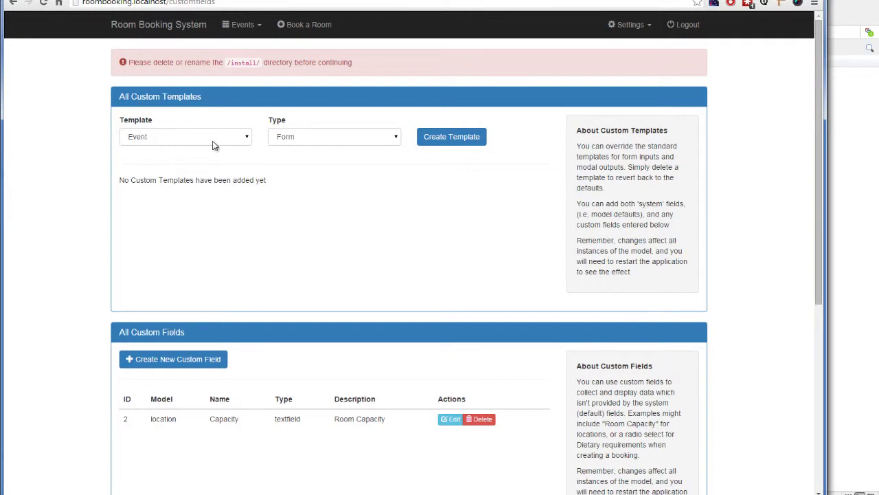
left_click(213, 141)
left_click(211, 158)
left_click(306, 137)
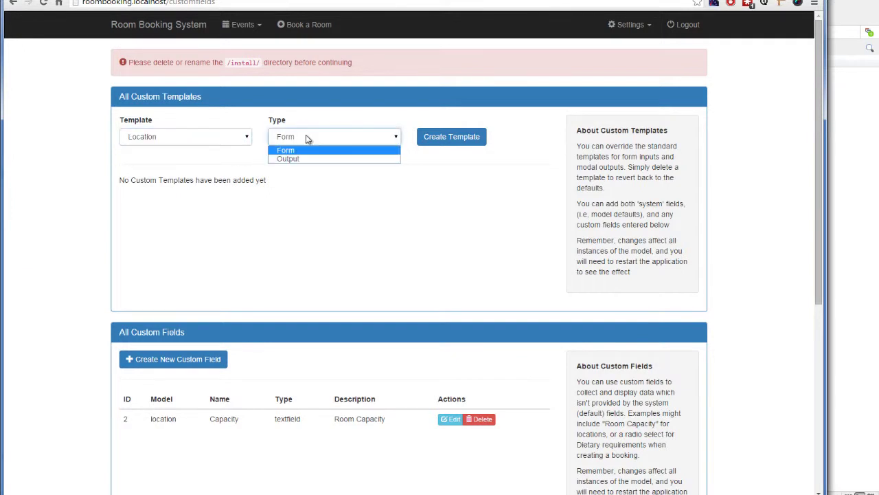
left_click(305, 137)
left_click(451, 136)
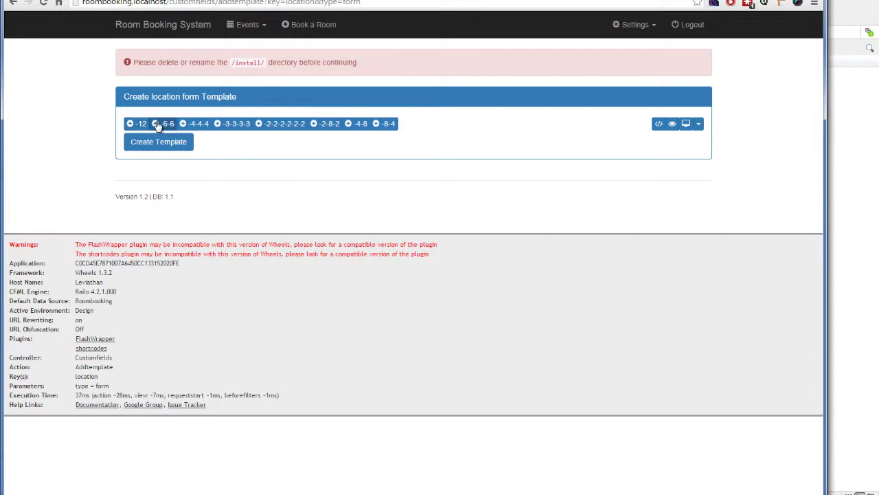
Add a three-column row holding the name, class and colour fields.
left_click(200, 128)
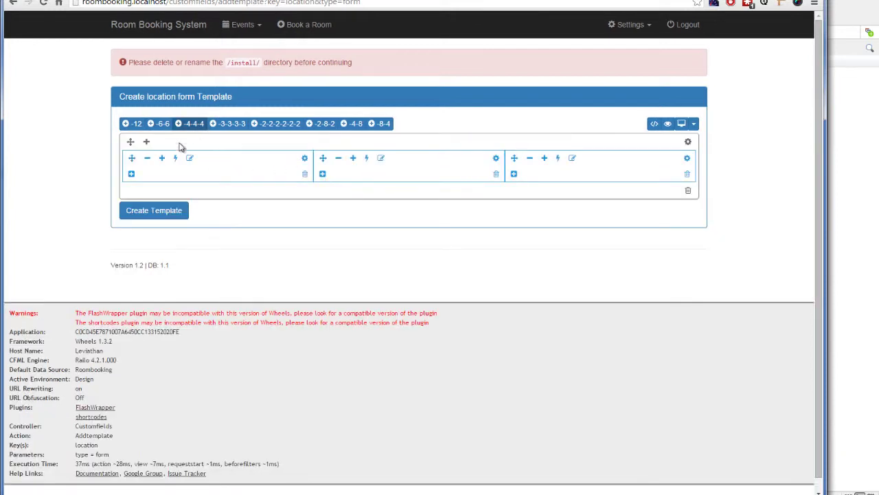
left_click(177, 159)
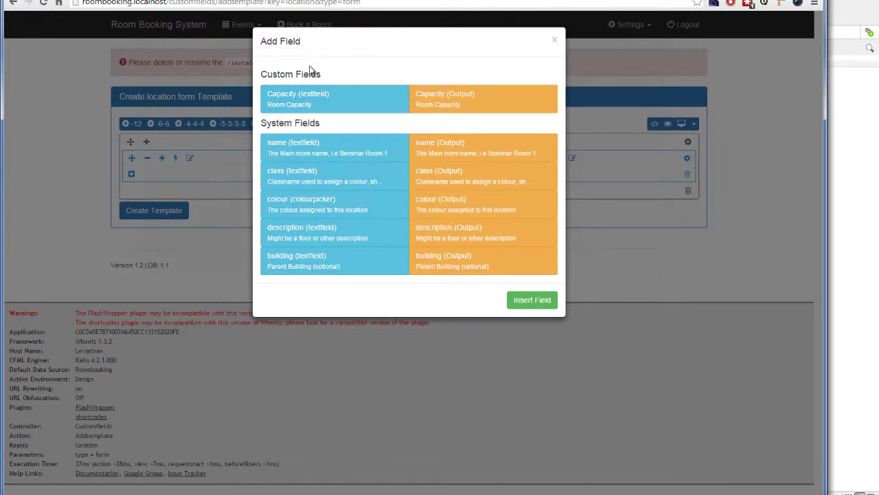
left_click(317, 156)
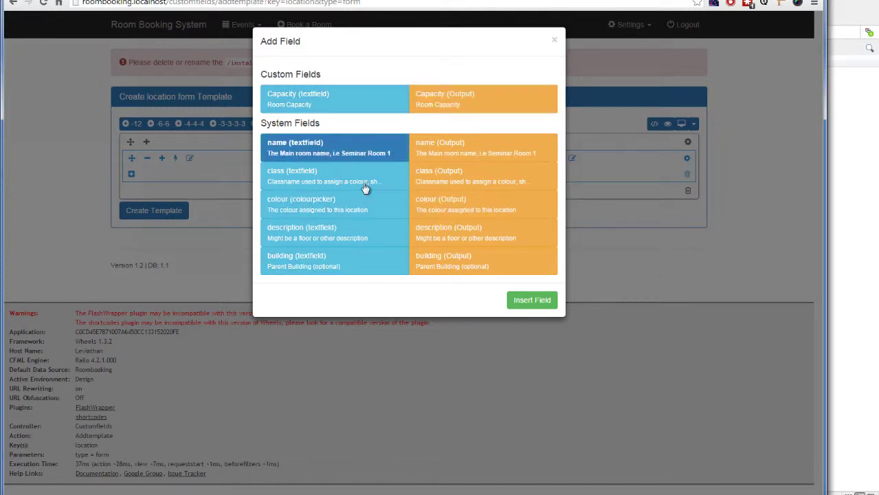
left_click(532, 299)
left_click(366, 160)
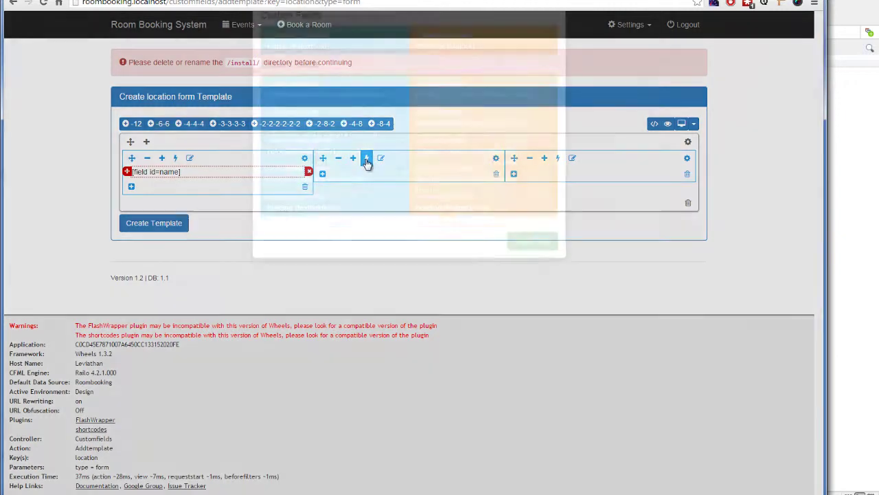
left_click(362, 180)
left_click(517, 302)
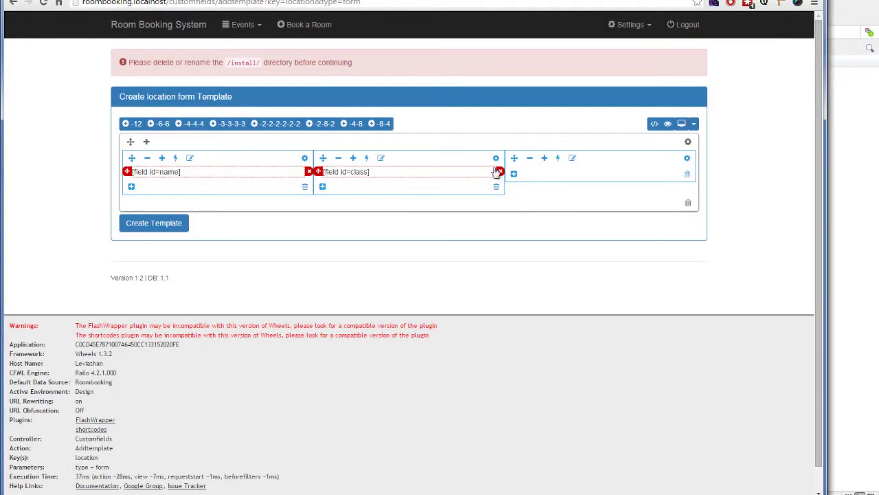
left_click(557, 158)
left_click(401, 217)
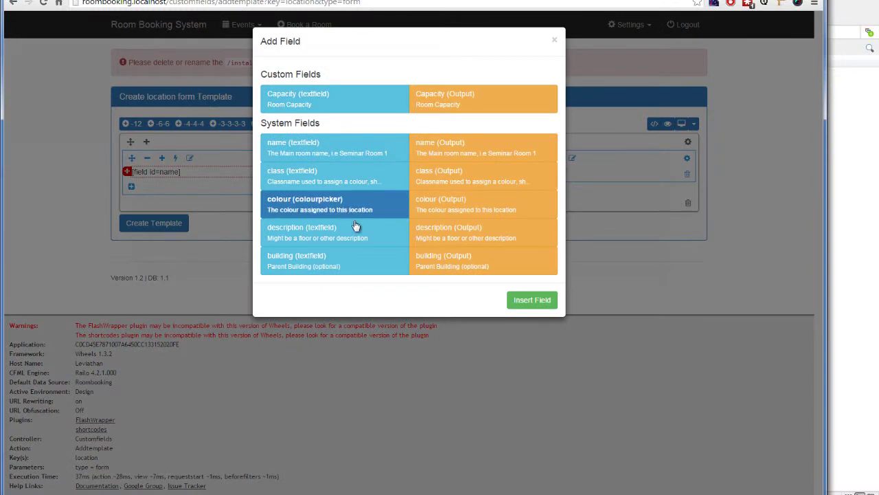
left_click(522, 302)
Add a two-column row below it with the description and building fields.
left_click(160, 124)
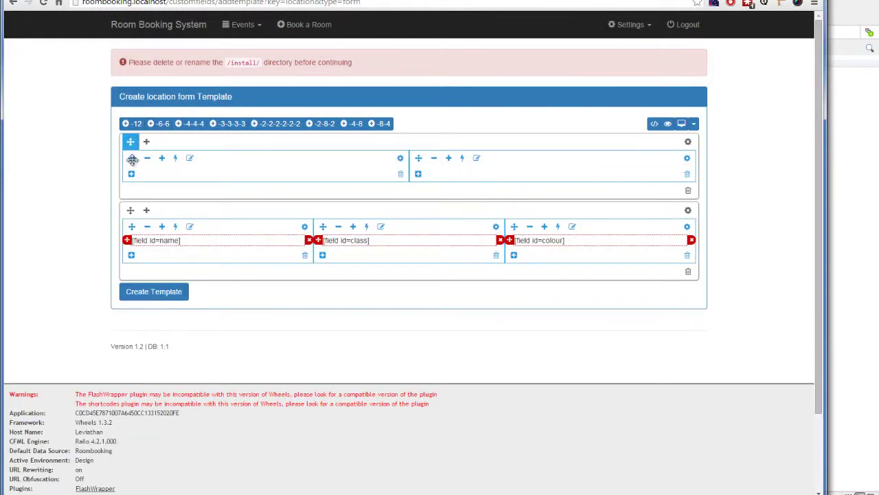
left_click_drag(131, 141, 173, 246)
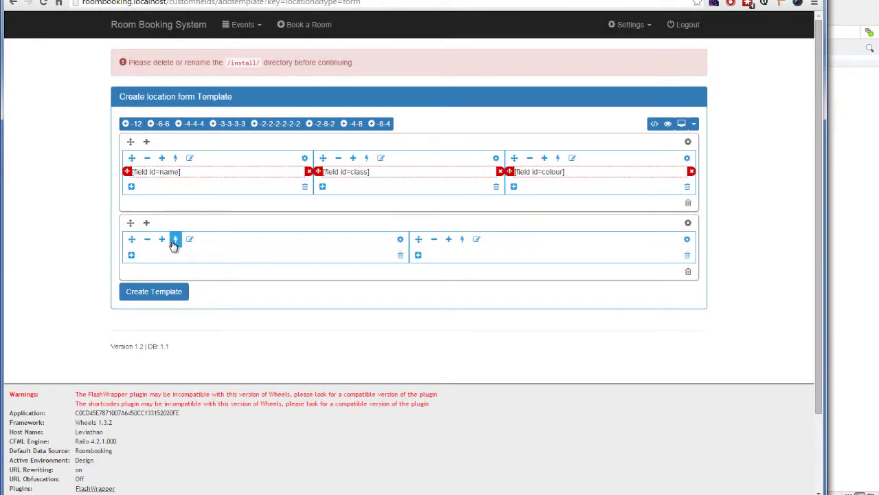
left_click(174, 242)
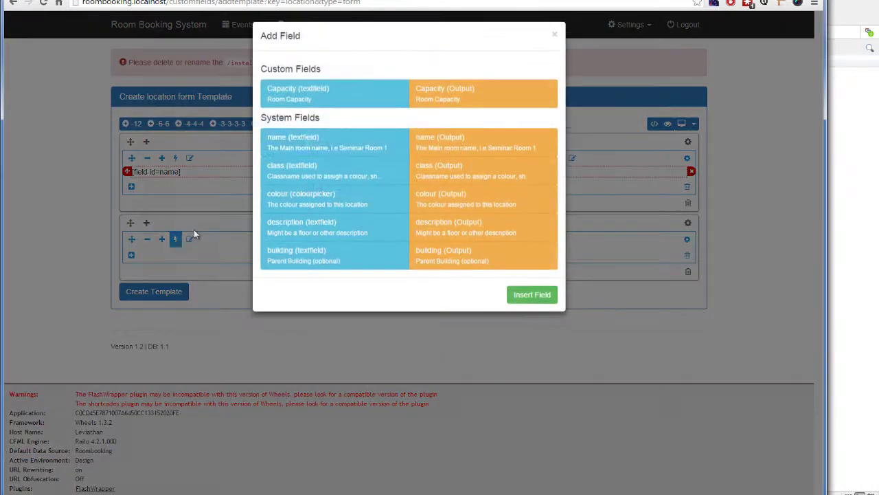
left_click(315, 242)
left_click(521, 301)
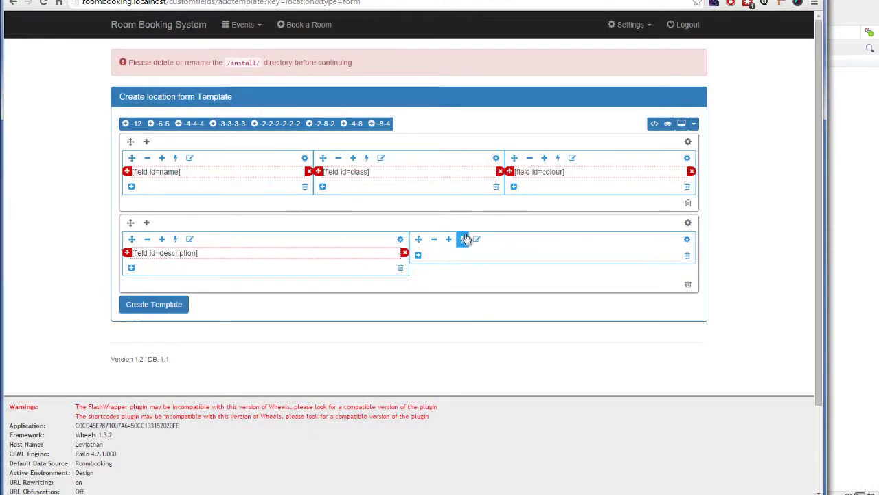
left_click(463, 238)
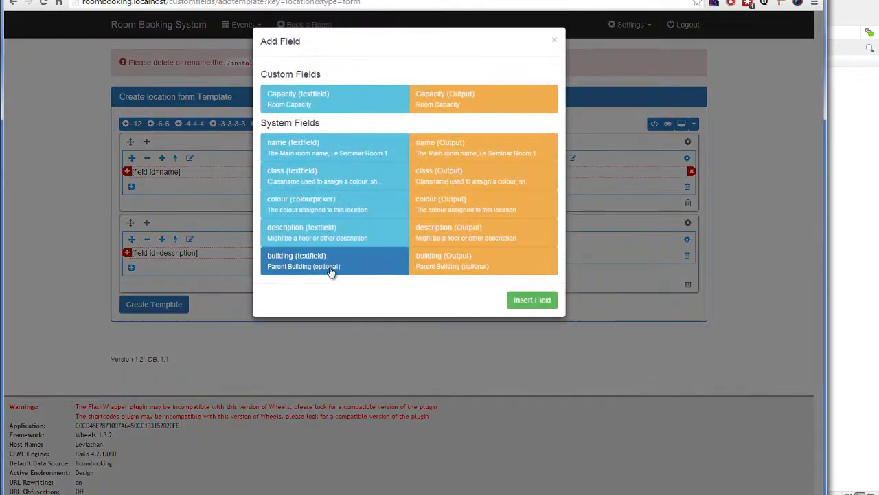
left_click(330, 271)
left_click(532, 300)
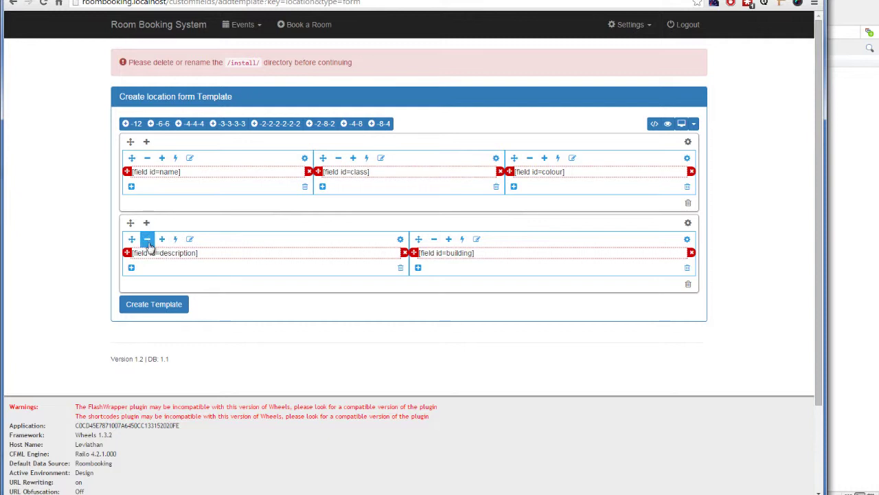
Narrow the description and building columns and add a leading column holding Capacity (id=2).
left_click(148, 241)
left_click(147, 242)
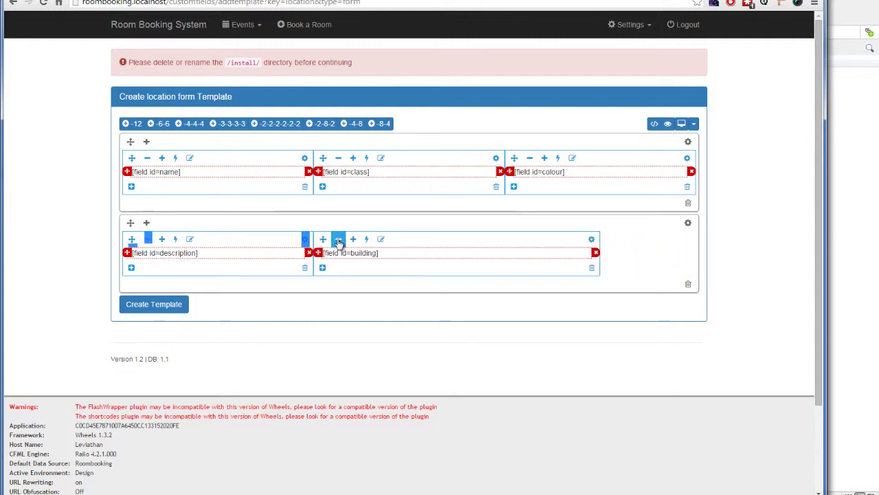
left_click(338, 240)
left_click(338, 240)
left_click(146, 222)
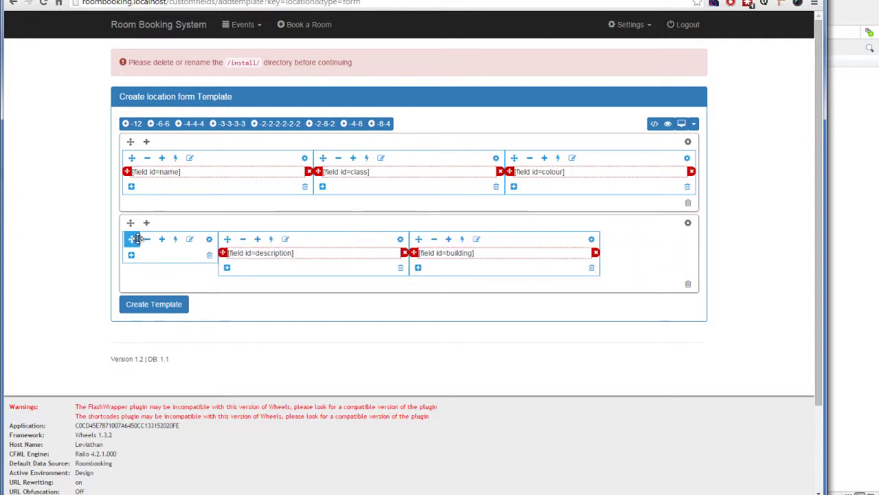
left_click(162, 240)
left_click(162, 240)
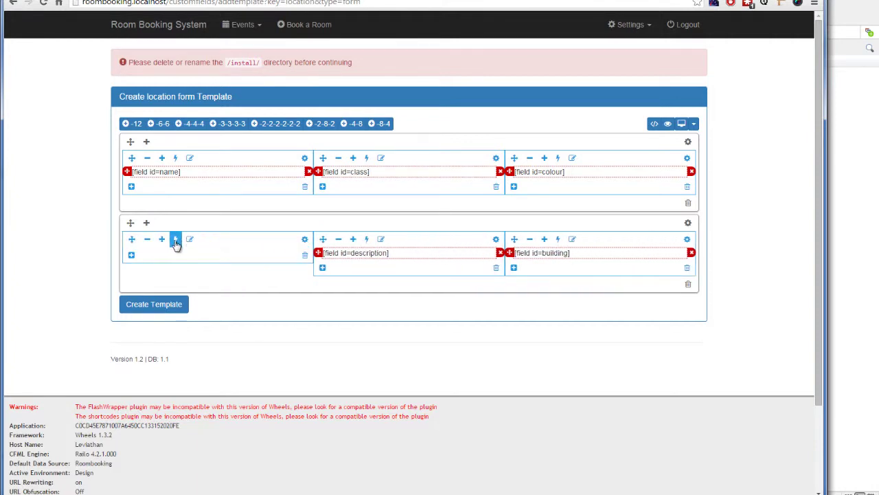
left_click(176, 243)
left_click(328, 103)
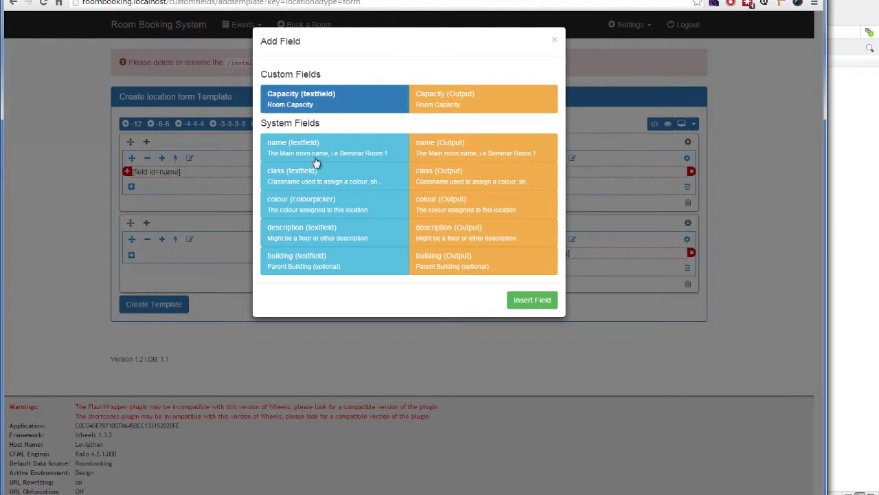
left_click(550, 304)
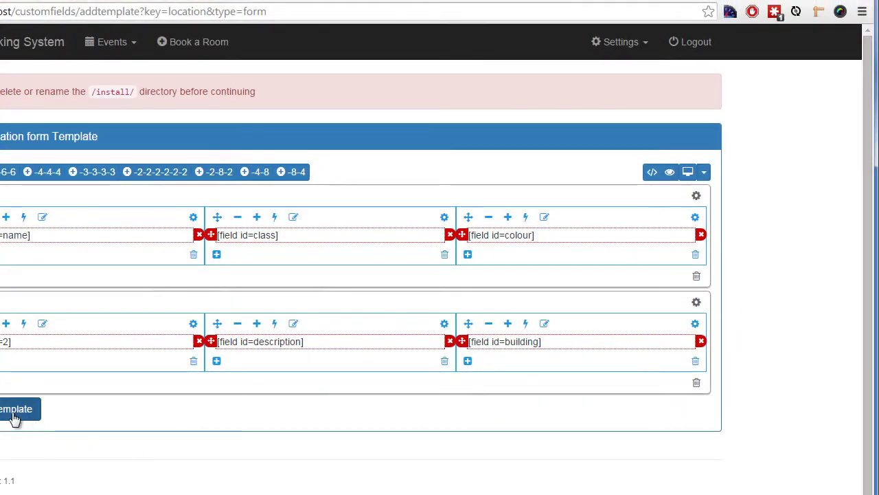
Save the location form template and reload the application.
left_click(13, 412)
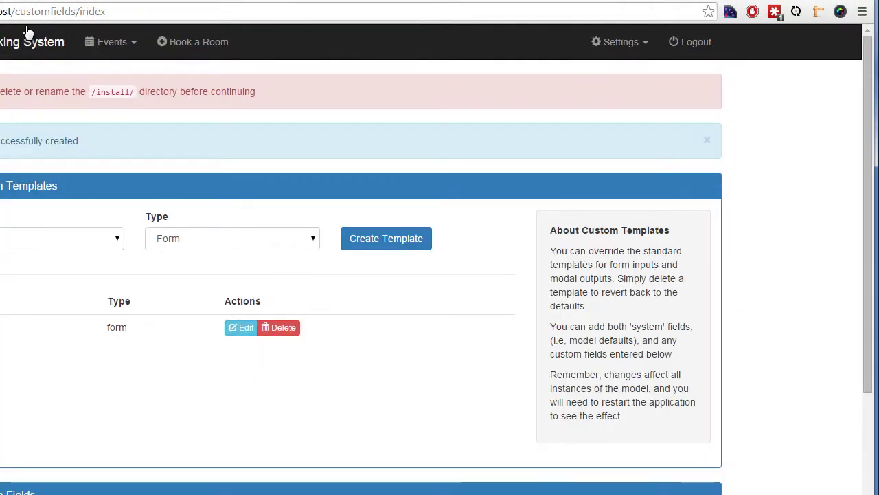
type("?r")
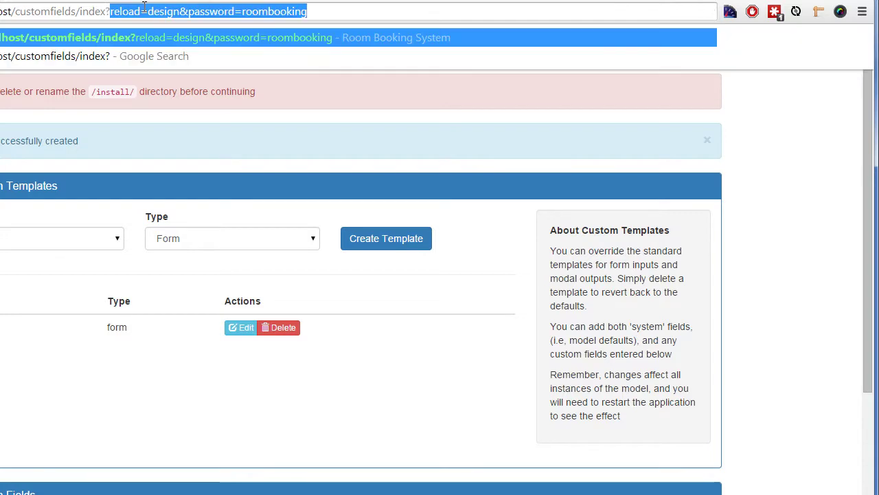
key("Return")
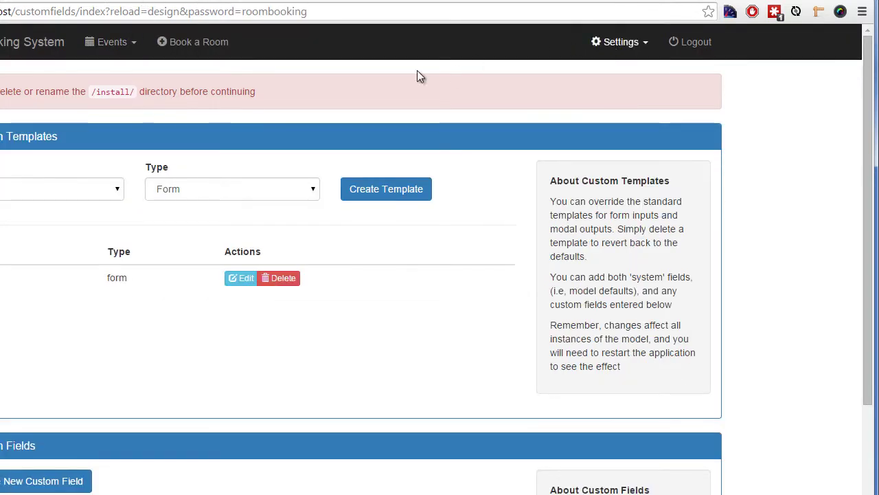
Open AV Suite's edit form from the locations list to see the new layout.
left_click(620, 42)
left_click(608, 112)
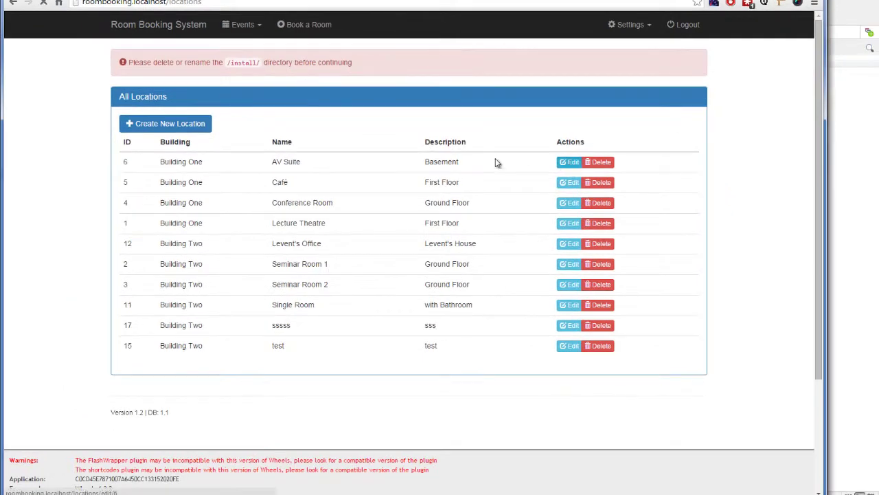
left_click(554, 196)
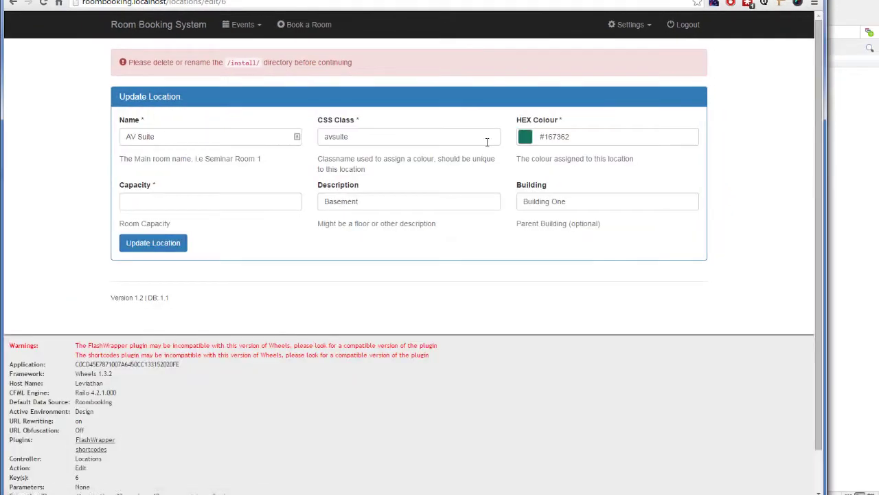
Submit AV Suite's form, then open its More Information details page.
left_click(168, 246)
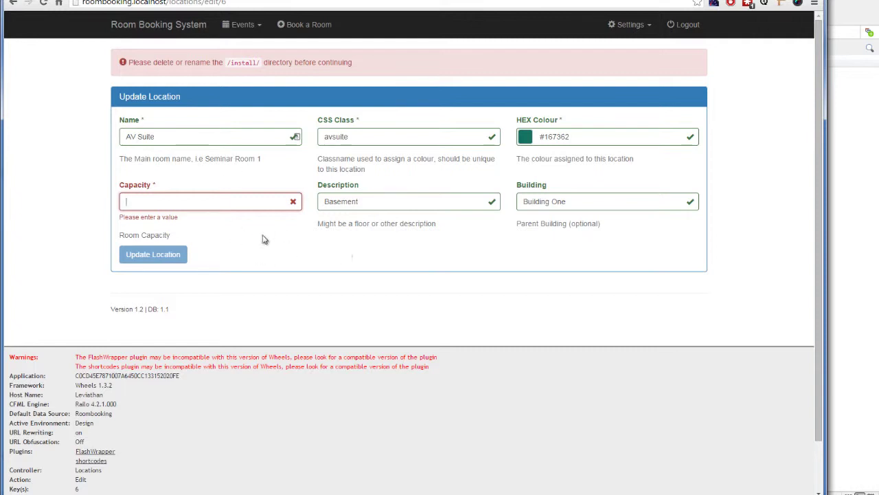
left_click(280, 99)
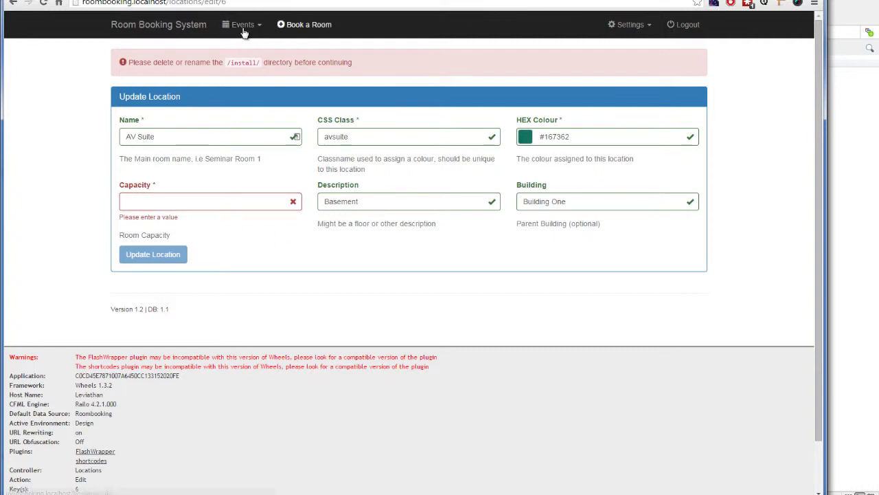
left_click(245, 24)
left_click(250, 102)
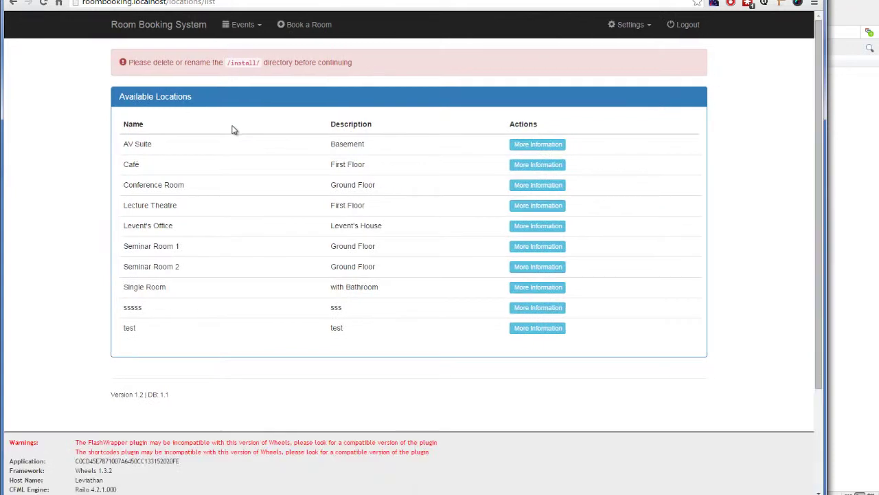
left_click(546, 144)
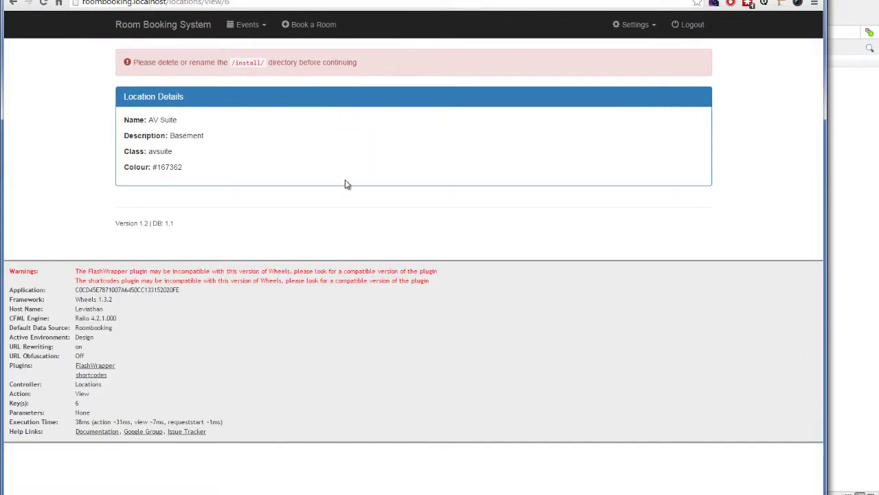
Return to the Custom Fields settings page.
left_click(634, 26)
left_click(636, 33)
left_click(636, 31)
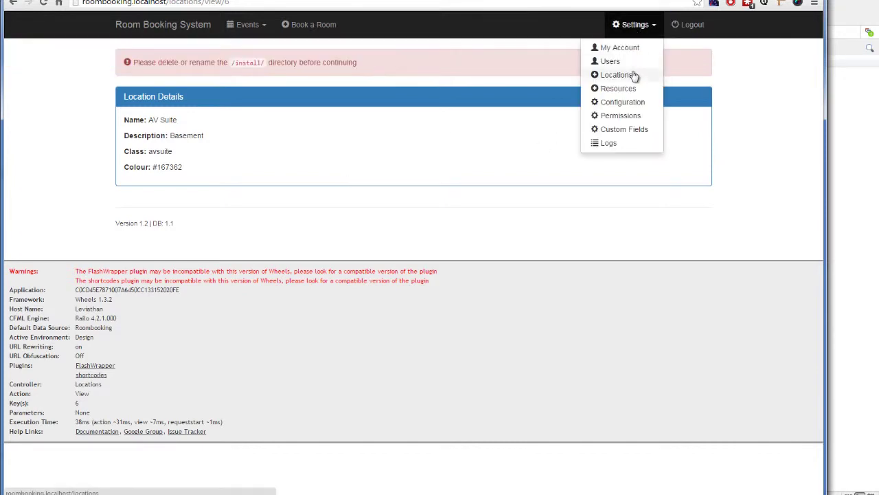
left_click(630, 133)
Choose Location as the template model and Output as the type, then create the template.
scroll(354, 165, "down", 3)
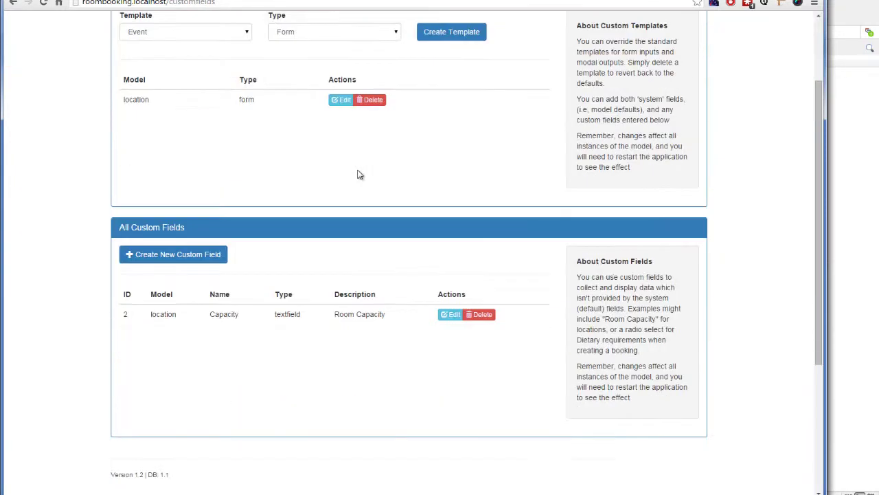
scroll(351, 177, "up", 3)
left_click(223, 136)
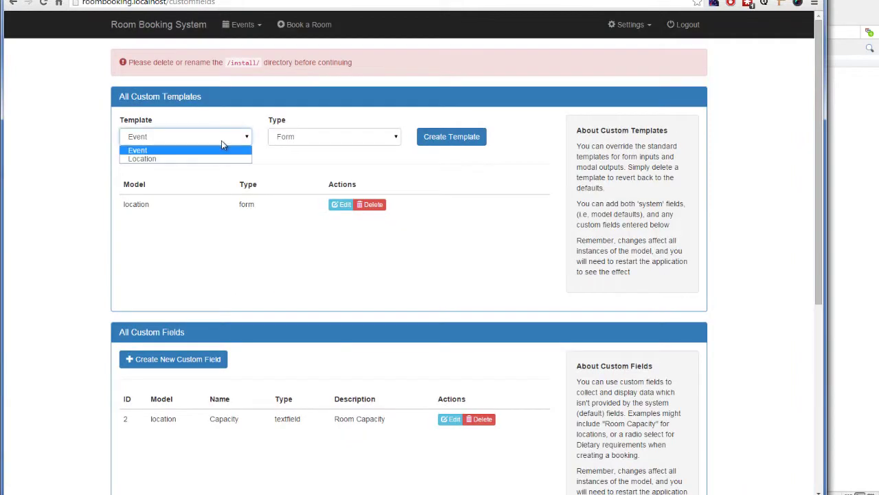
left_click(144, 158)
left_click(352, 140)
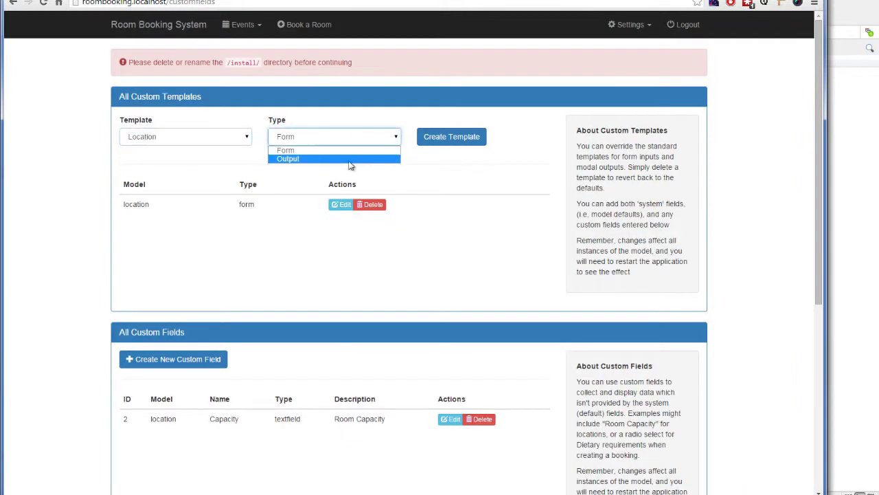
left_click(347, 159)
left_click(442, 140)
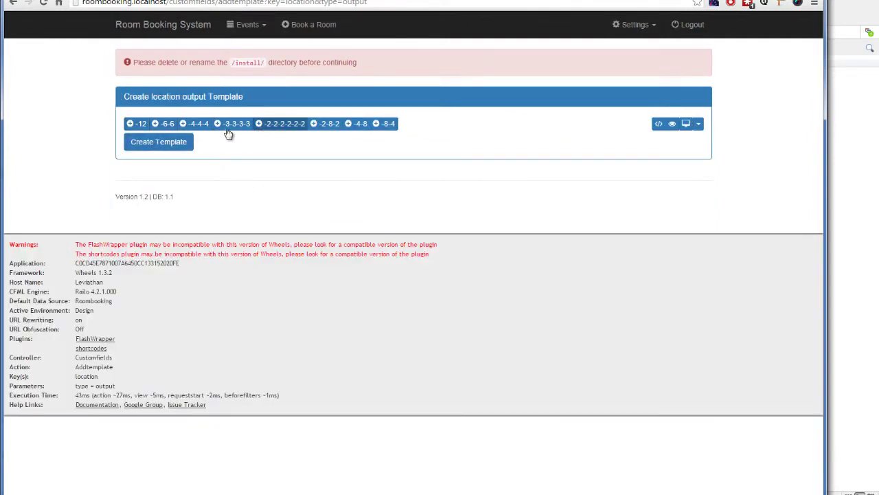
Add a six-column row with Capacity, name and class outputs in the first three columns.
left_click(284, 128)
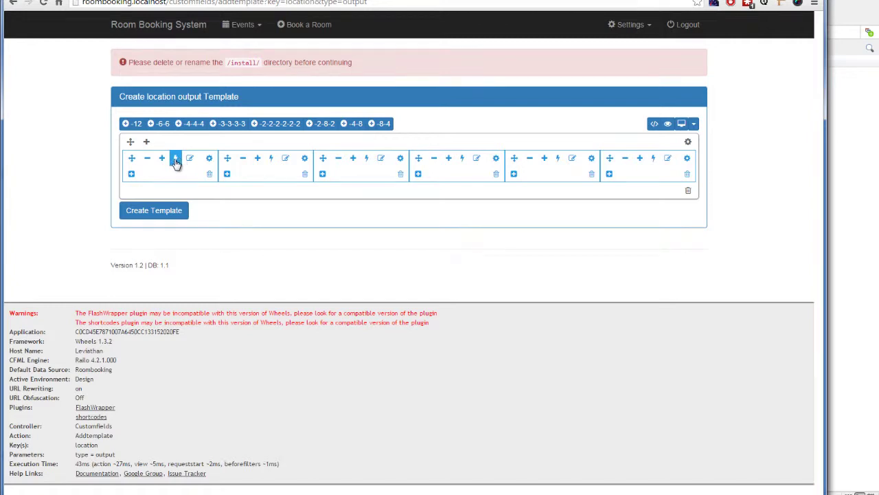
left_click(176, 160)
left_click(480, 147)
left_click(485, 106)
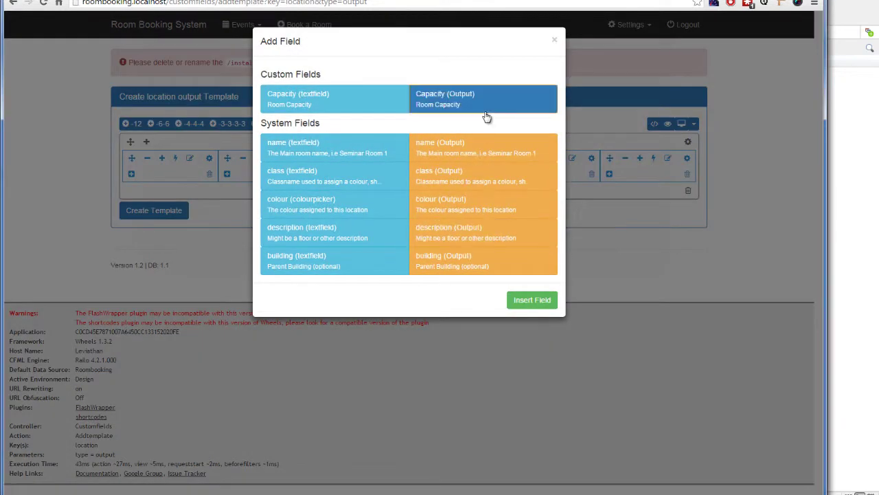
left_click(532, 300)
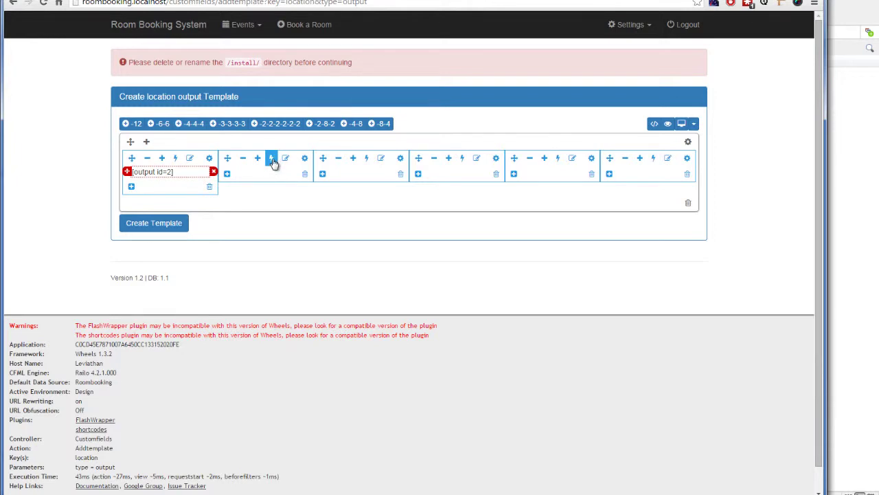
left_click(272, 160)
left_click(430, 145)
left_click(528, 298)
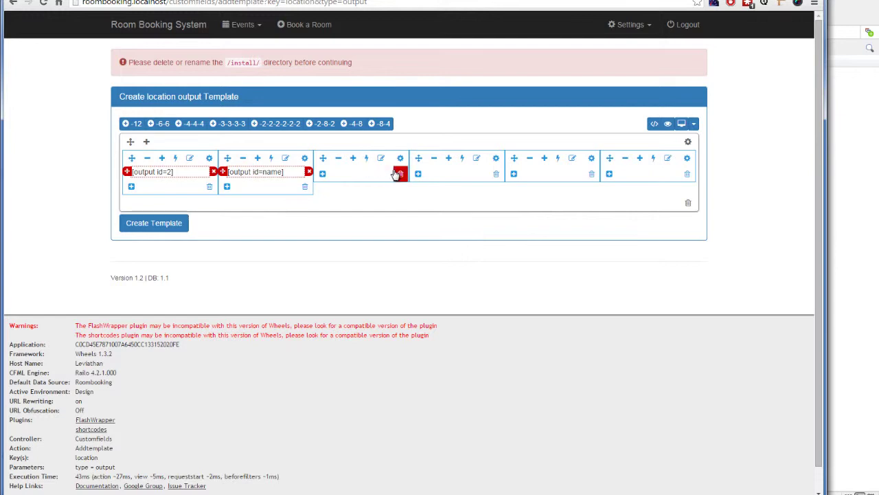
left_click(367, 159)
left_click(467, 186)
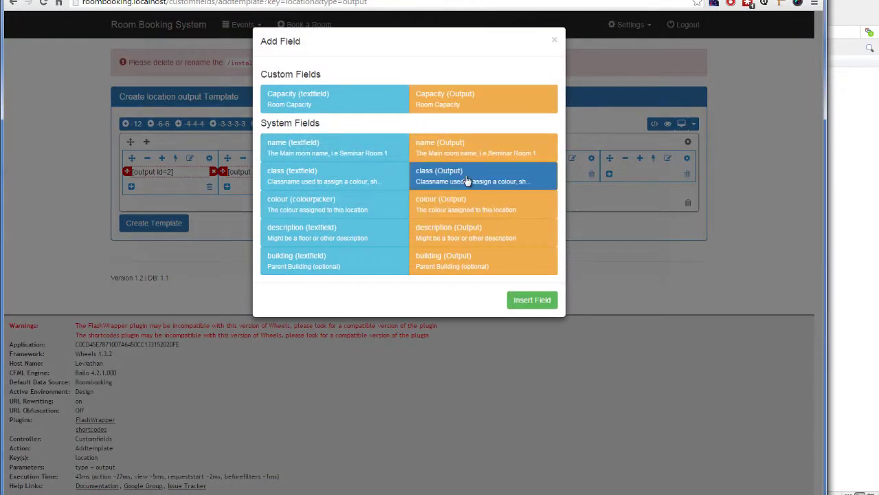
left_click(522, 299)
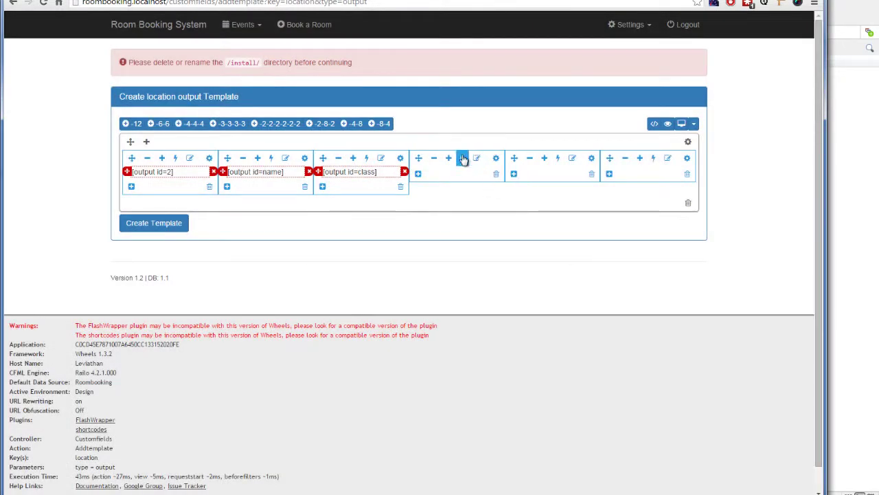
Put description outputs in columns four and five and save the template.
left_click(463, 159)
left_click(459, 246)
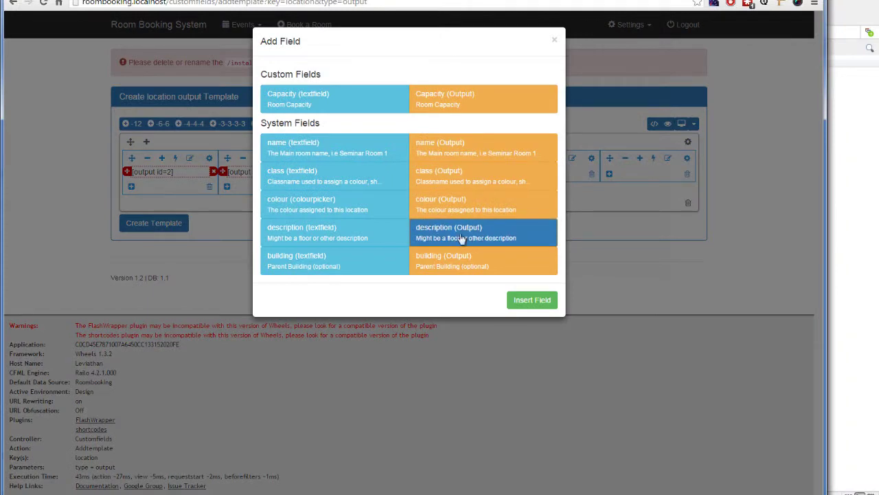
left_click(540, 301)
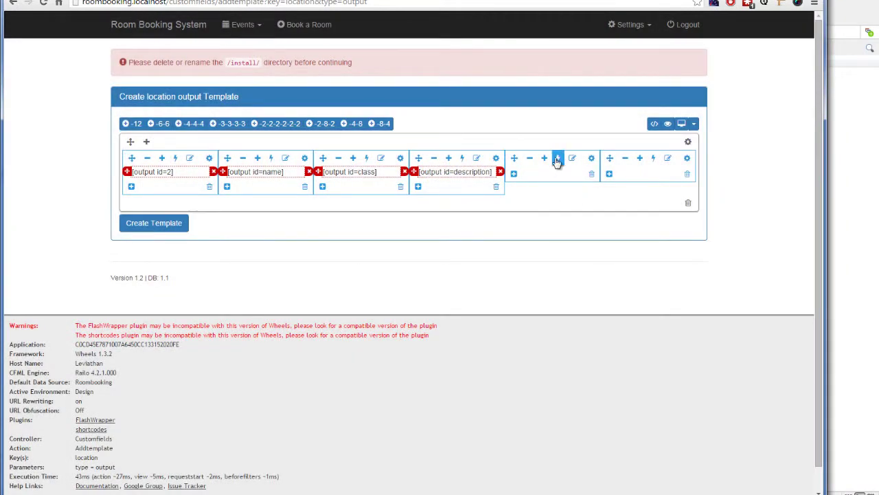
left_click(559, 160)
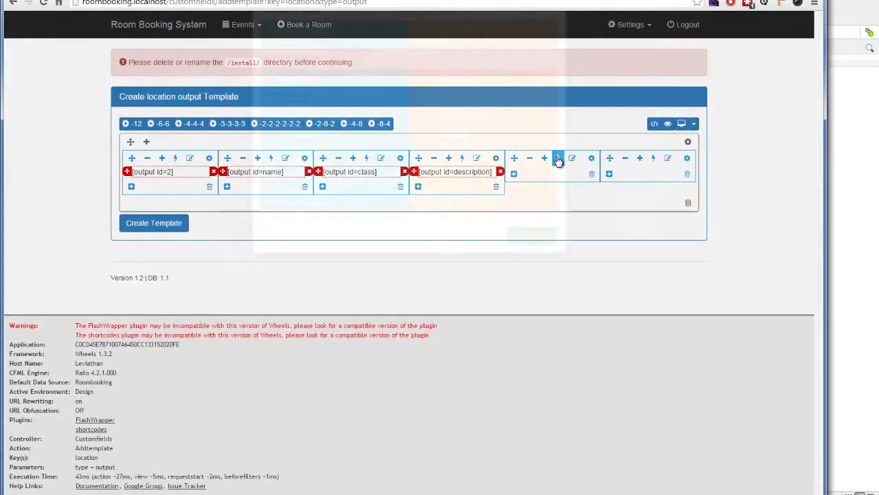
left_click(459, 232)
left_click(532, 300)
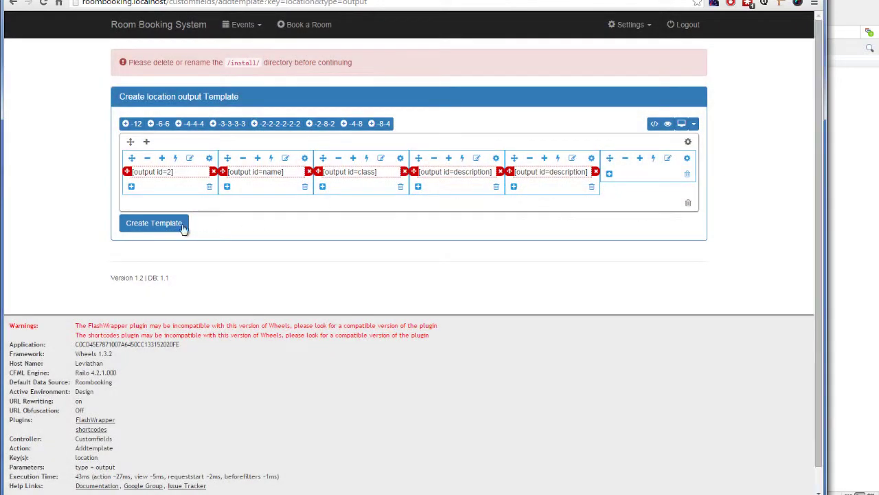
left_click(182, 227)
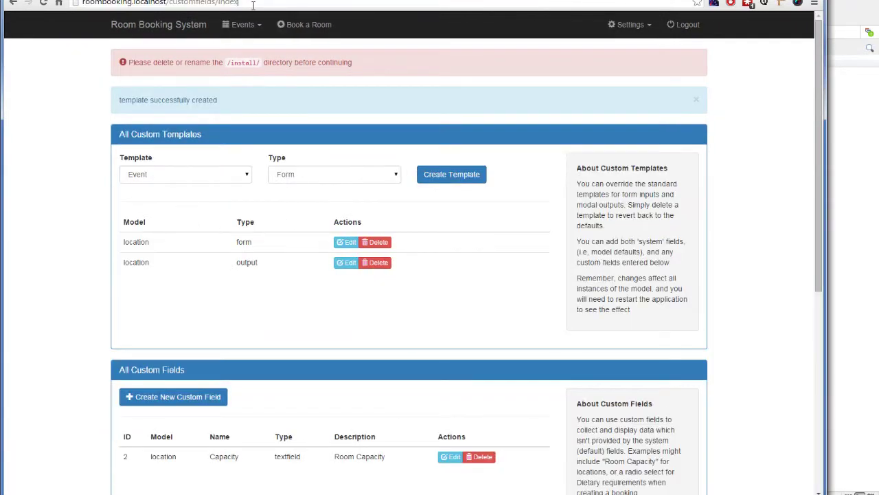
Reload the application in design mode using the URL reload parameters.
left_click(253, 5)
type("?")
key("Return")
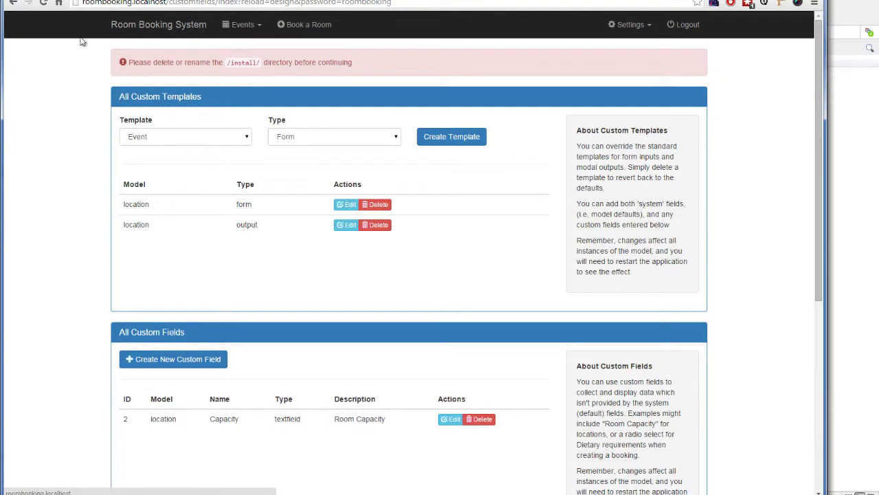
Open AV Suite's details, showing AV Suite, avsuite, Basement, Basement in one row.
left_click(241, 25)
left_click(250, 102)
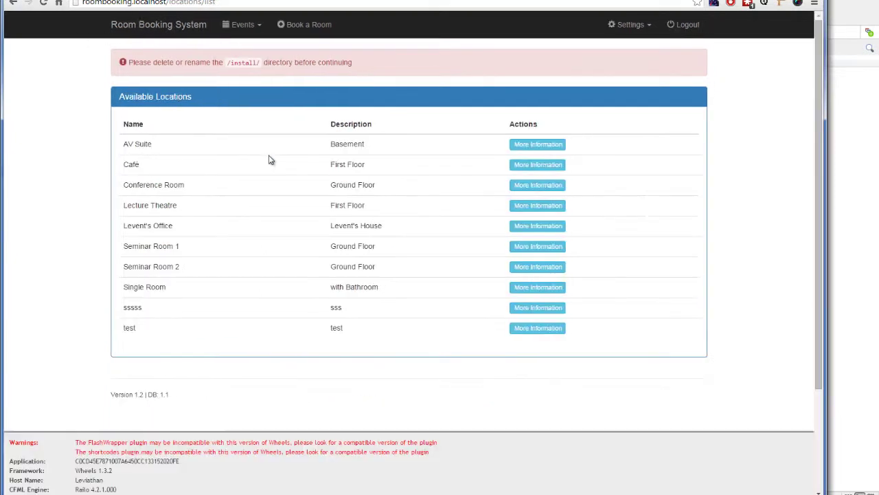
left_click(533, 143)
left_click_drag(193, 126, 648, 124)
left_click(419, 208)
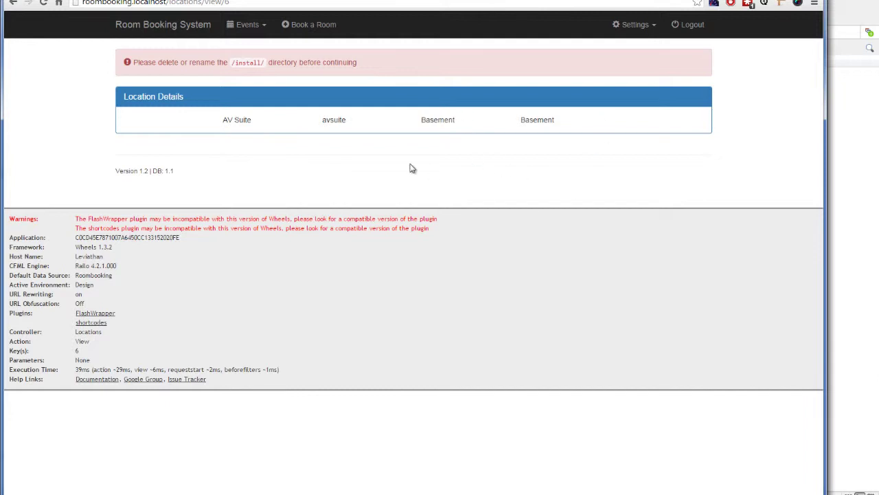
left_click(634, 24)
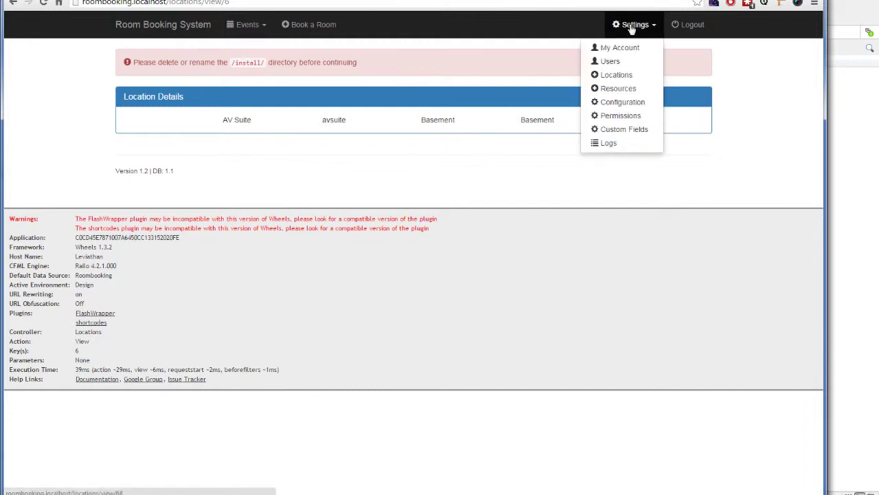
Edit the location output template, adding a top row with a text cell reading 'asdasdsa'.
left_click(633, 131)
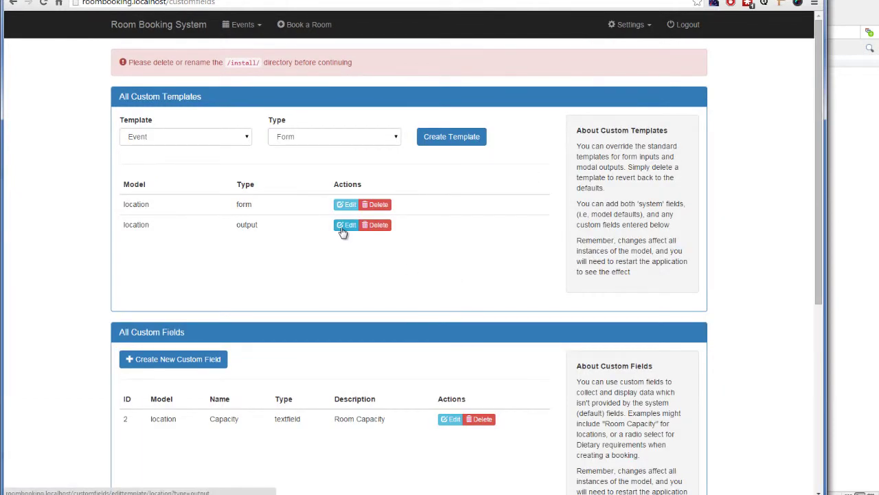
left_click(342, 232)
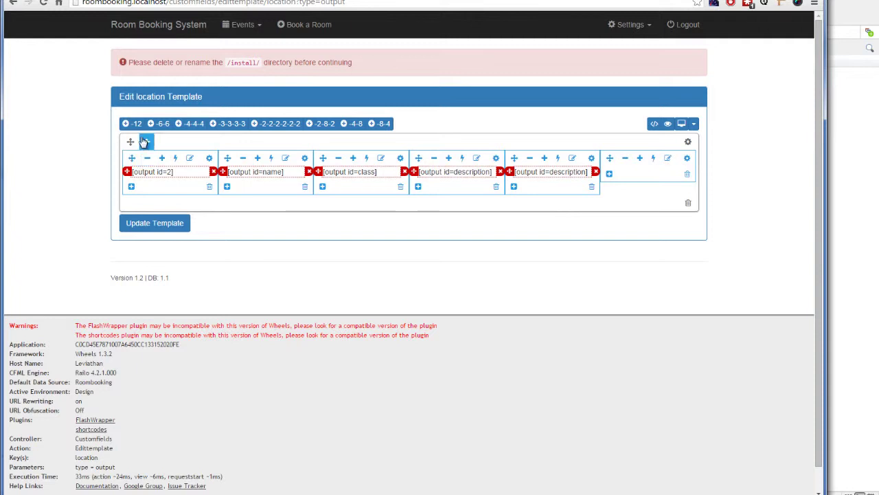
left_click(145, 141)
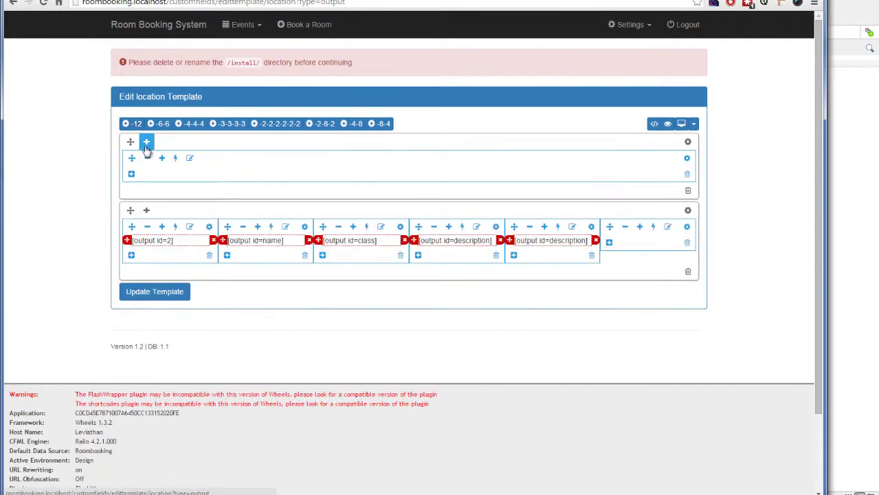
left_click(190, 160)
left_click_drag(188, 173, 89, 186)
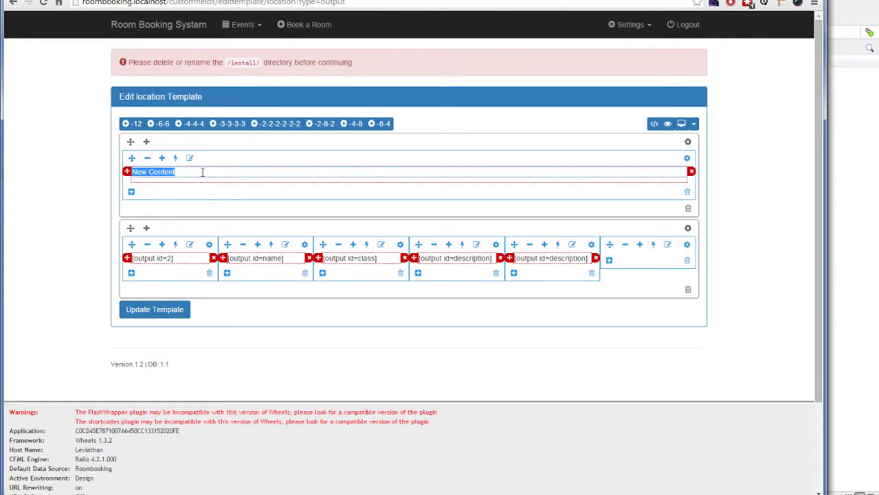
type("asdasdsa")
left_click(59, 211)
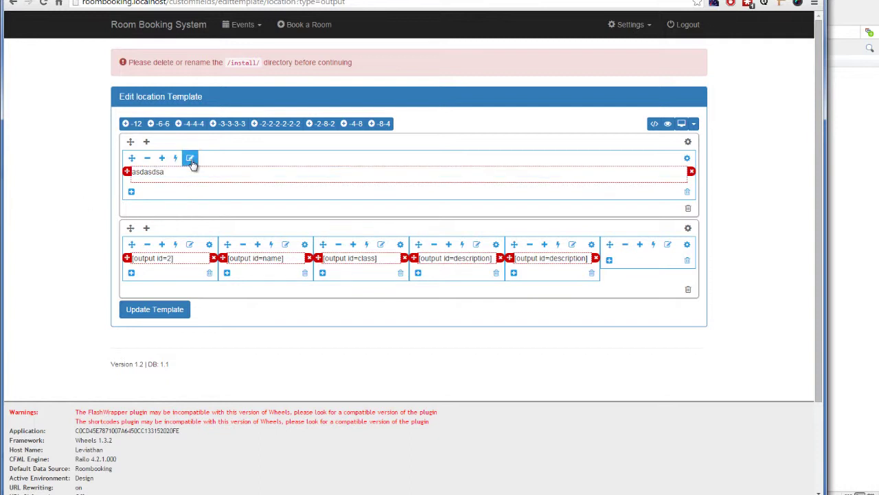
left_click(177, 171)
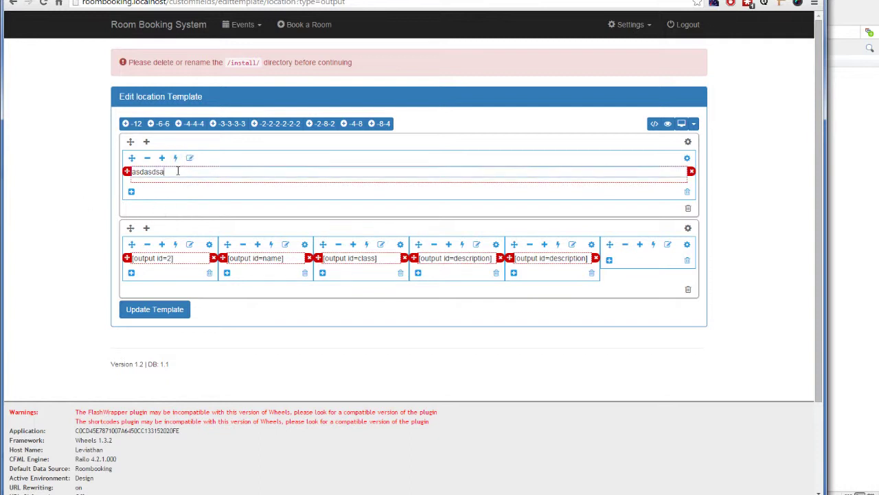